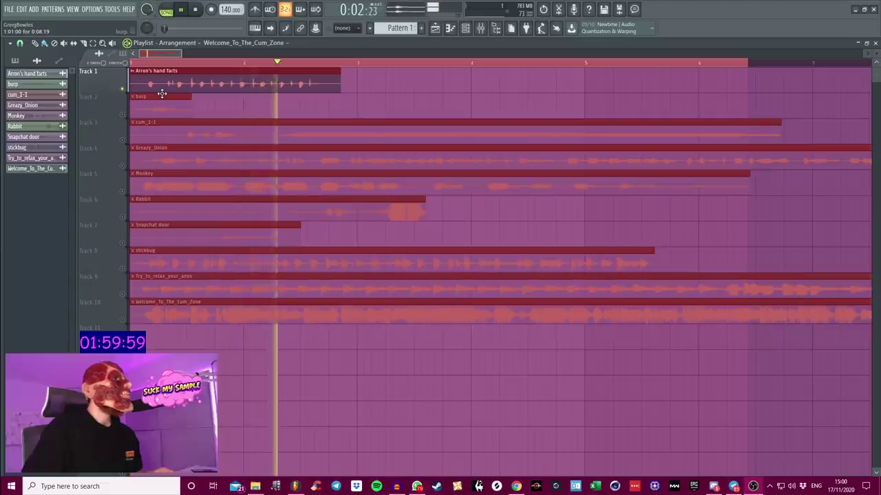
Audition the soloed samples on Tracks 1, 3 and 4, playing through the Greazy_Onion clip
key("space")
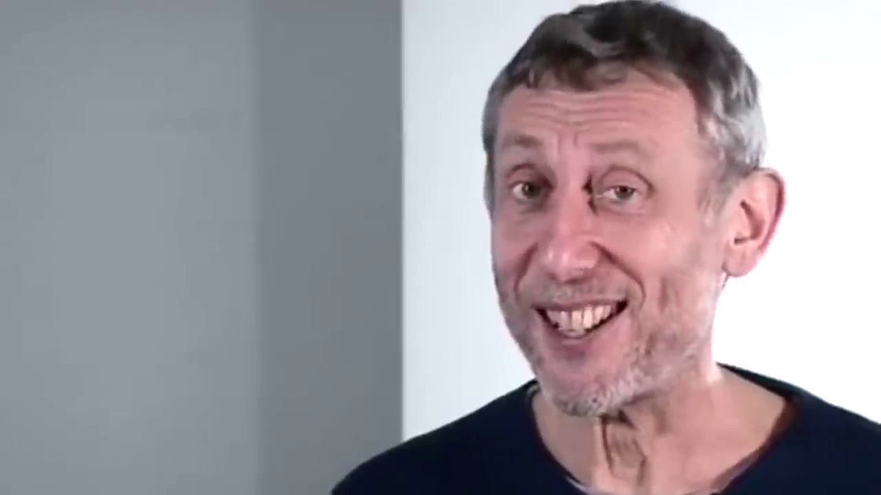
left_click(128, 122)
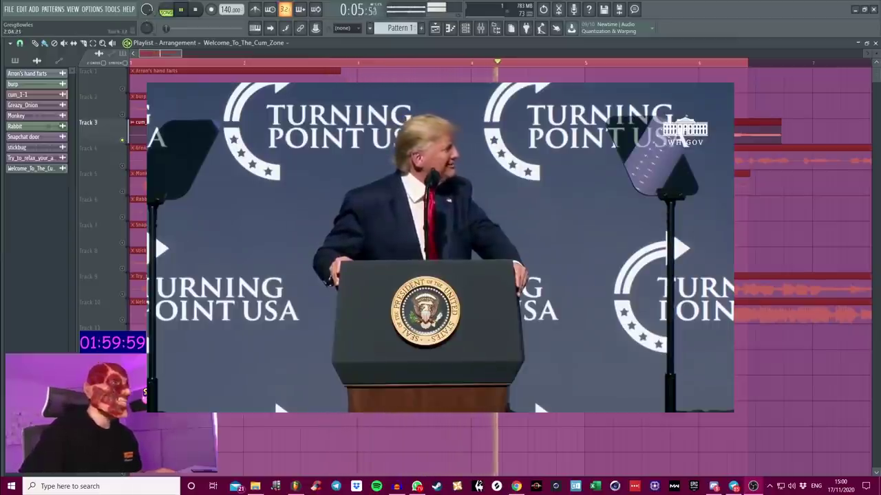
key("space")
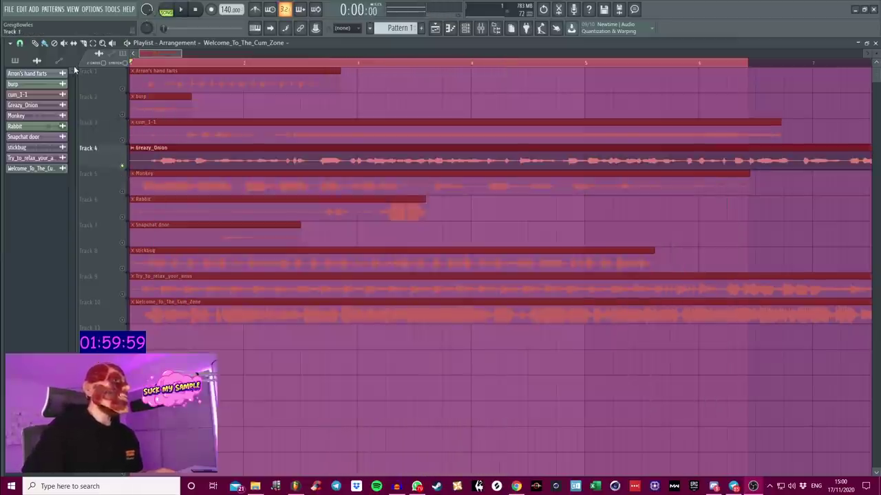
scroll(139, 60, "down", 3)
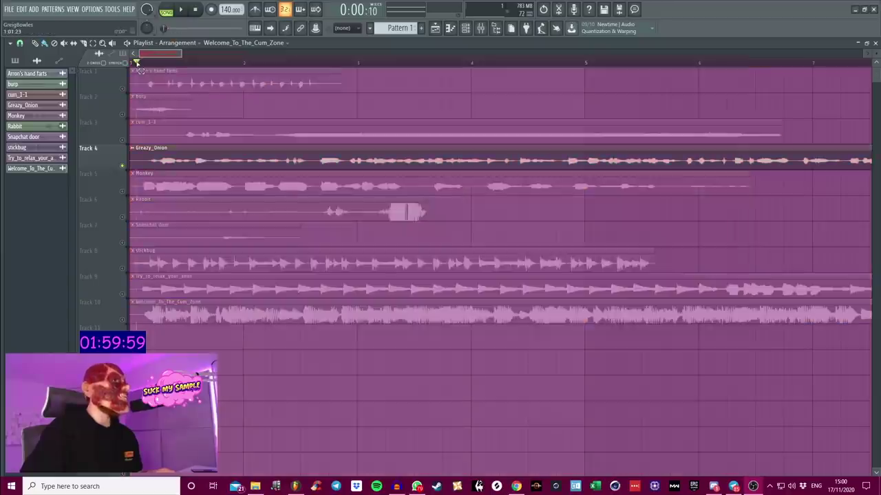
key("space")
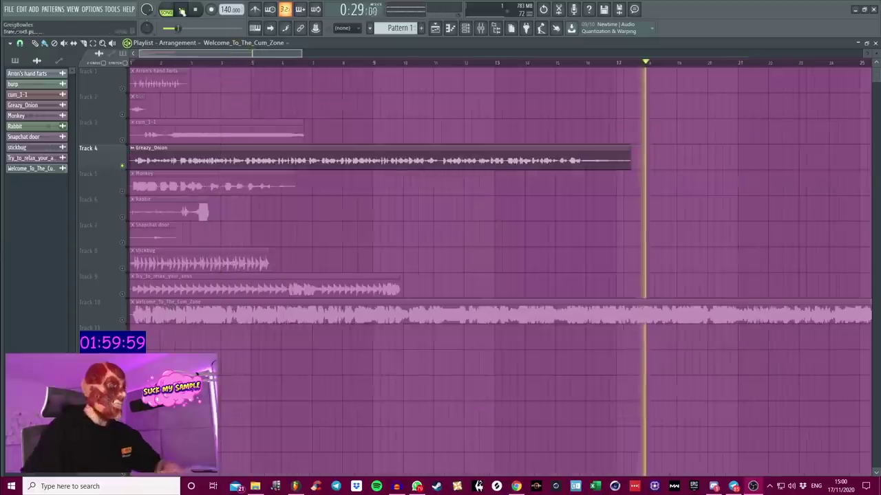
left_click(181, 11)
Audition the Monkey and Rabbit samples in solo, looping the loud burst at the end of the Rabbit clip
left_click(137, 177)
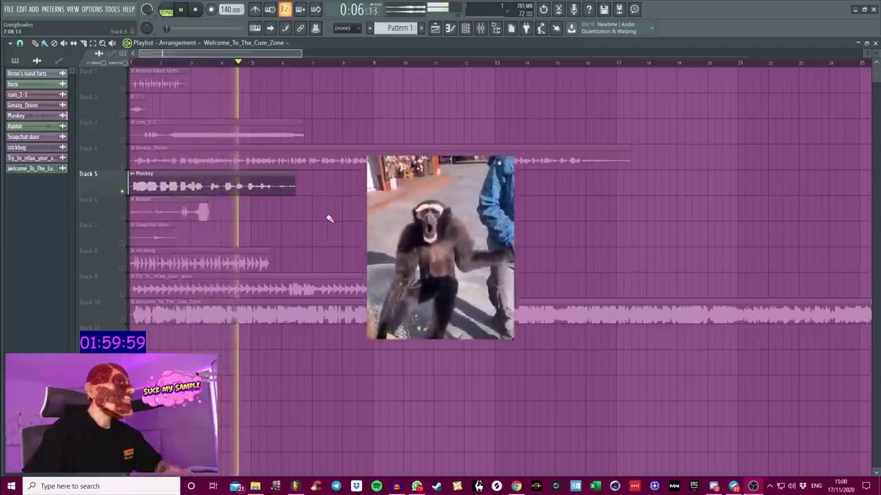
key("space")
left_click(126, 218)
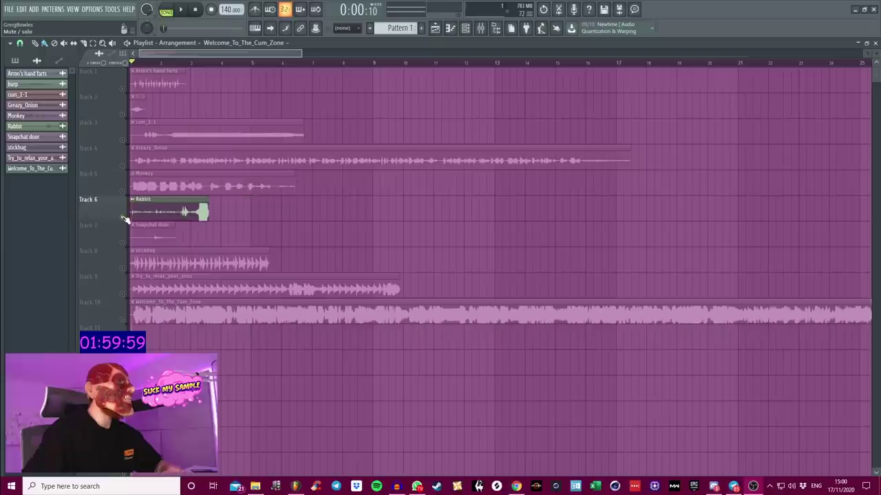
key("space")
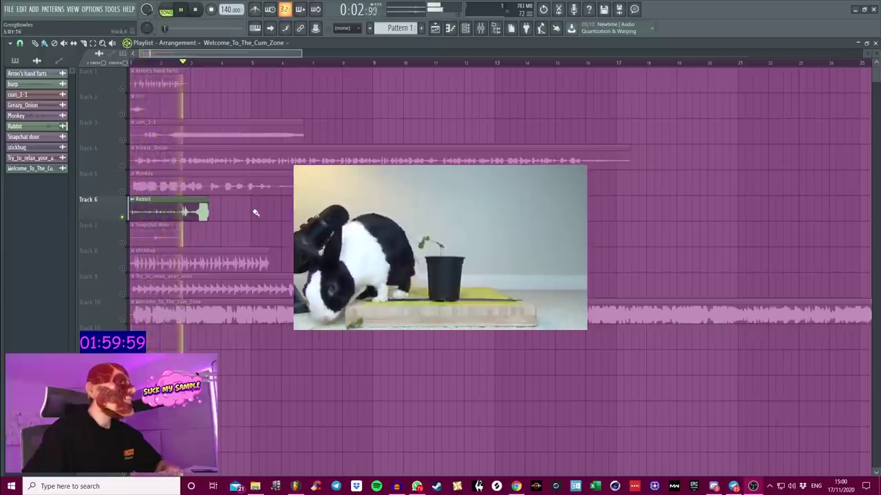
key("space")
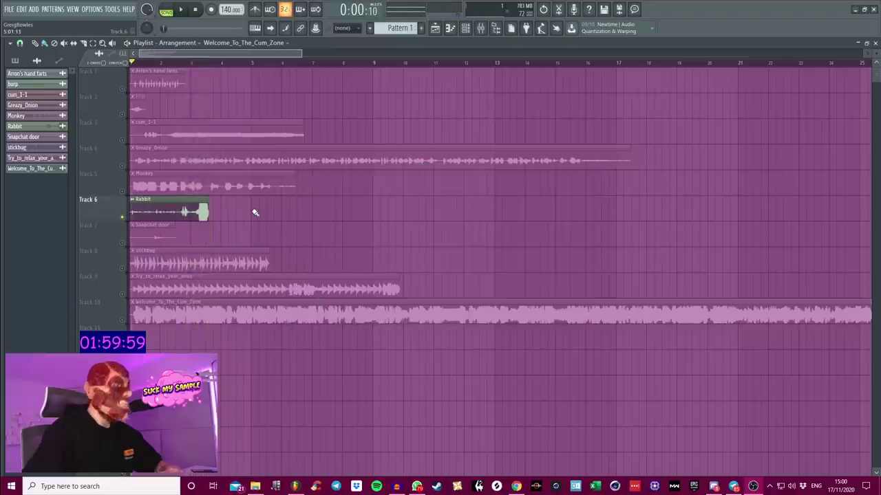
left_click_drag(170, 62, 253, 65)
key("space")
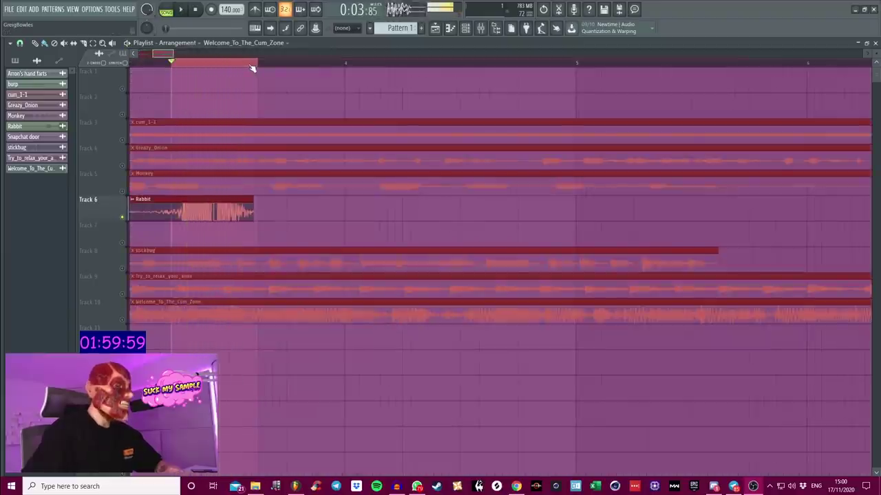
double_click(177, 64)
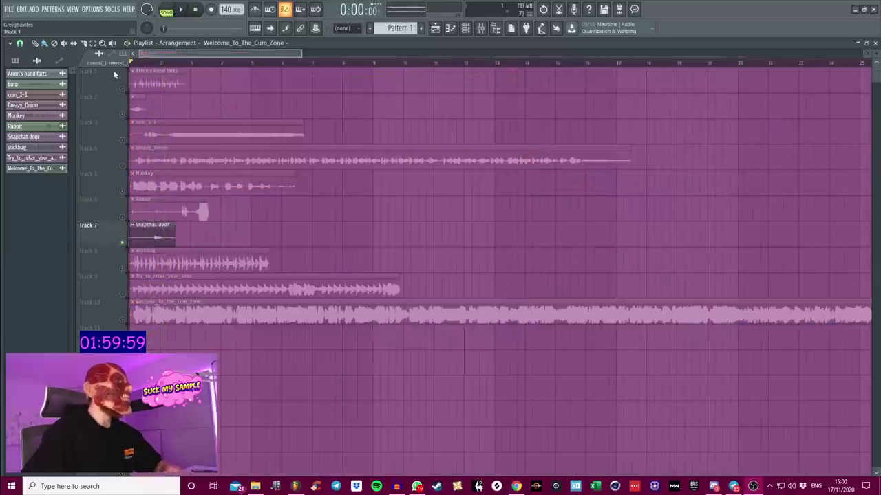
Audition the stickbug sample and the Track 9 and Track 10 samples one by one in solo
right_click(122, 268)
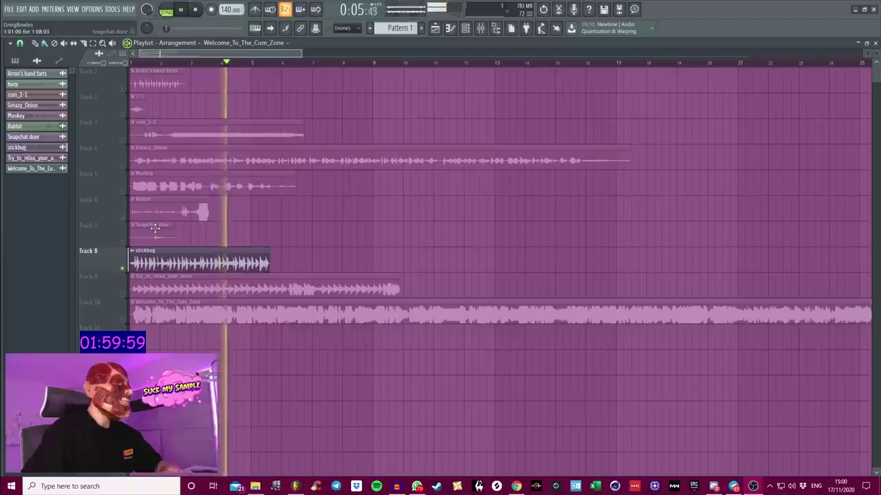
key("space")
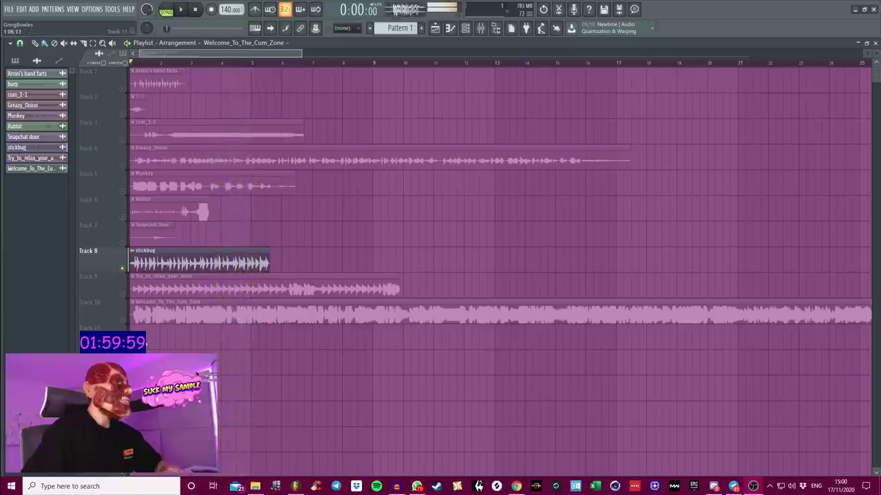
right_click(123, 295)
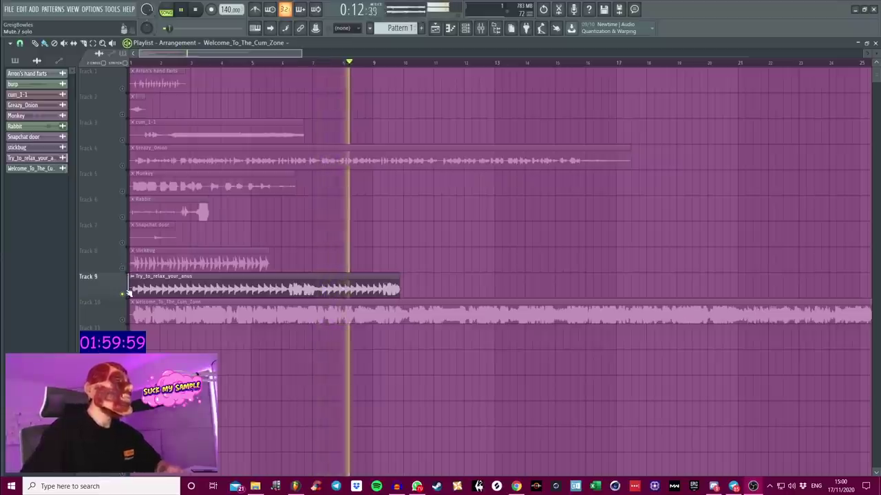
key("space")
left_click(157, 320)
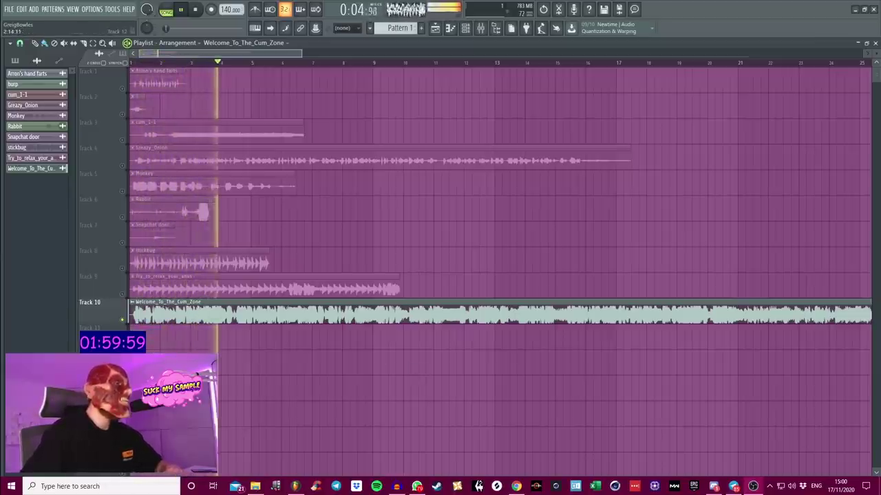
key("space")
scroll(124, 322, "down", 5)
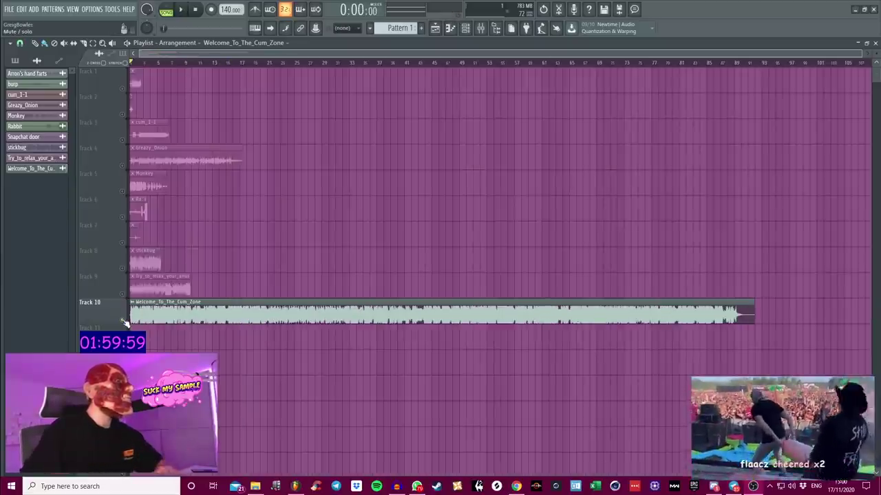
scroll(202, 211, "up", 5)
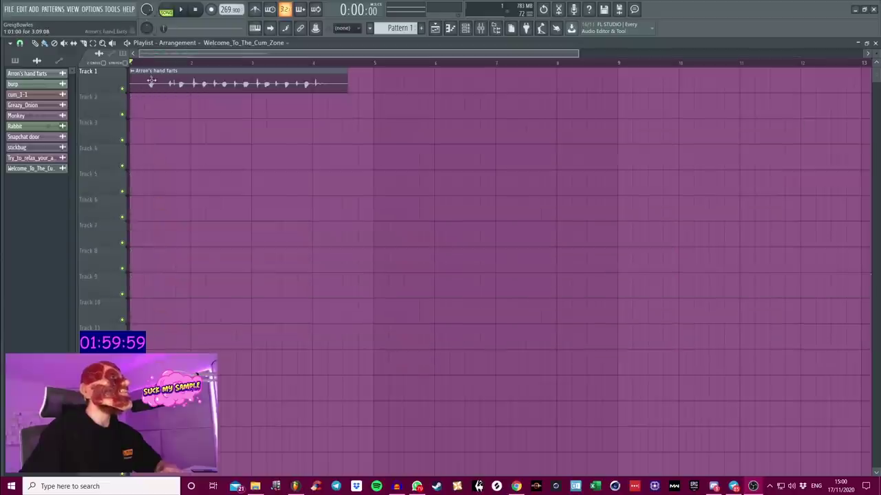
Play the hand farts clip on Track 1 from its start and from bar 2
key("space")
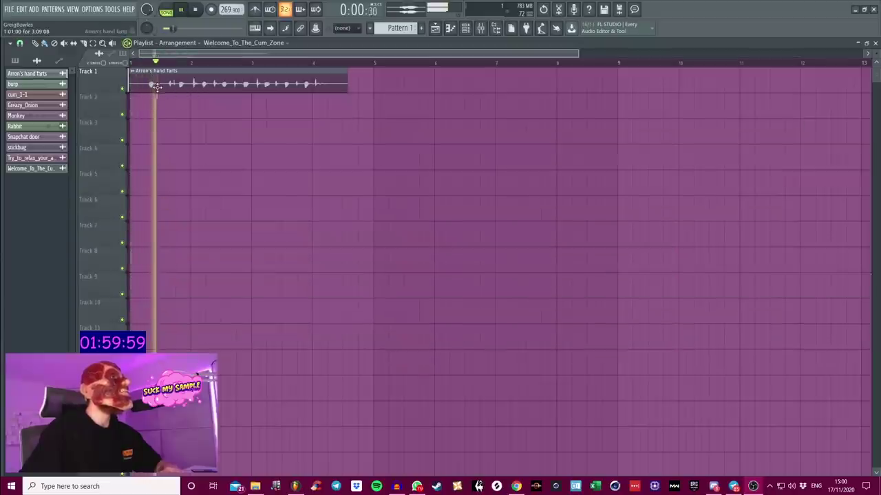
left_click(190, 61)
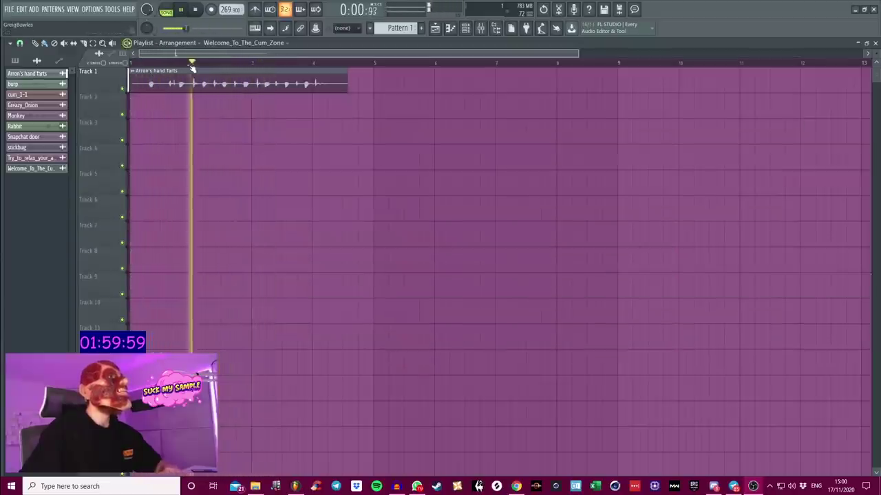
scroll(195, 69, "up", 3)
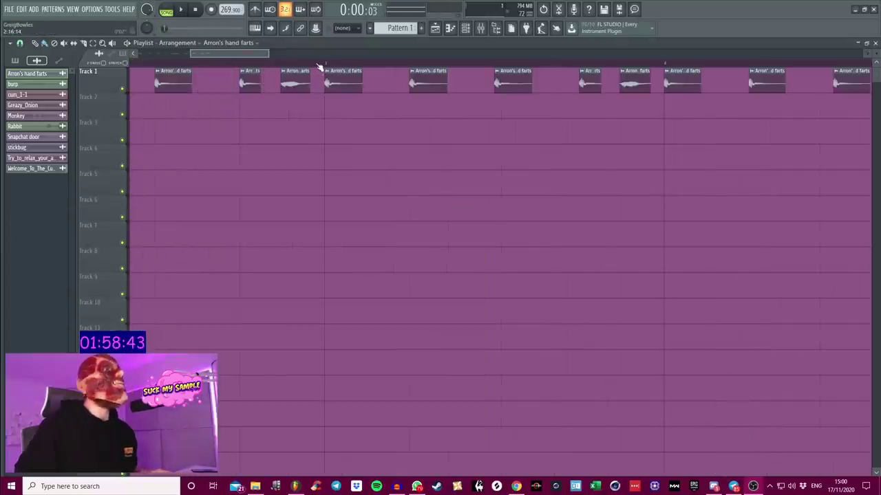
Play back the beat made of chopped hand farts clips on Track 1
scroll(318, 67, "down", 4)
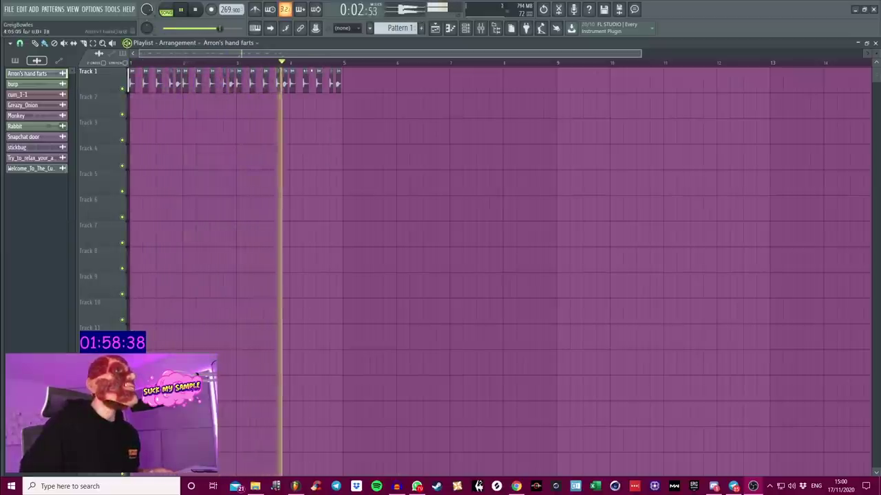
key("space")
scroll(346, 65, "up", 3)
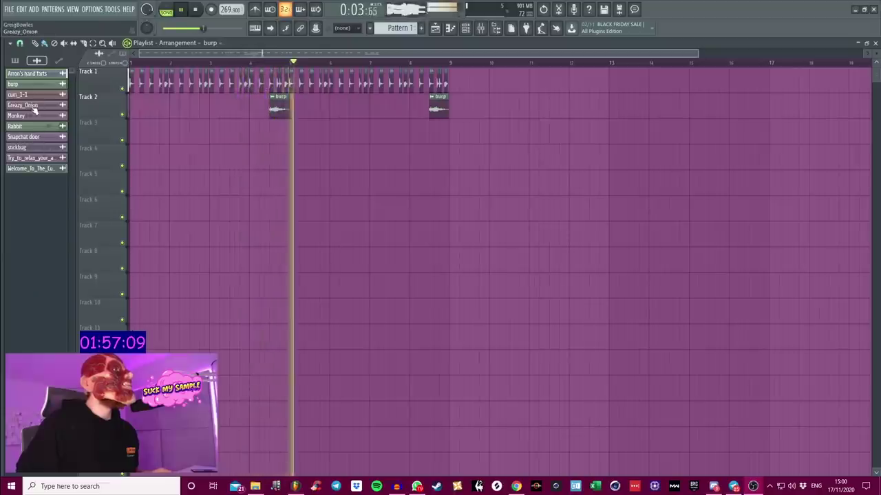
Stop playback and place the Greazy_Onion sample in the playlist
left_click(34, 104)
key("space")
left_click(477, 153)
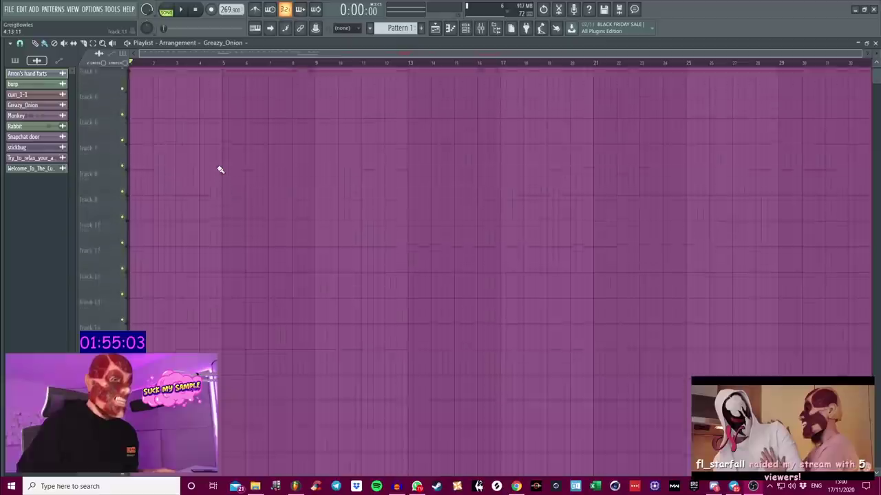
Play the arrangement around bar 8 to check the Greazy_Onion clips on Track 3 against the beat
scroll(220, 169, "up", 3)
key("space")
left_click(297, 63)
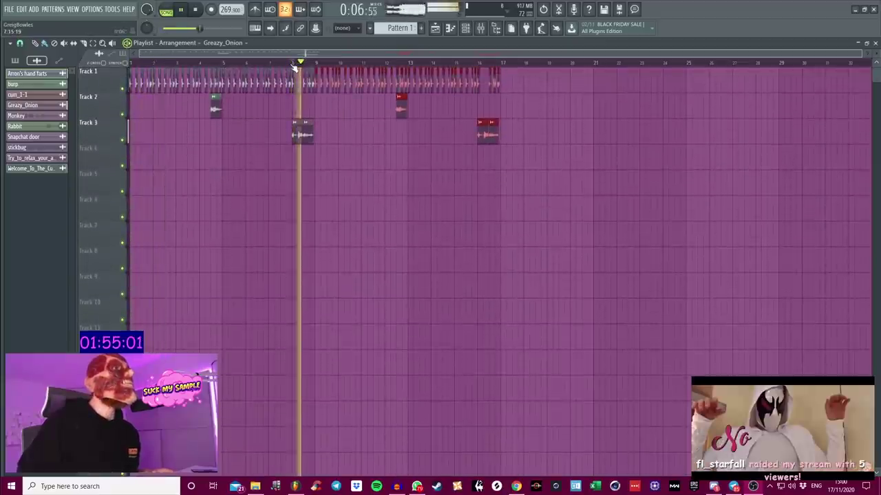
scroll(295, 64, "up", 2)
left_click(295, 65)
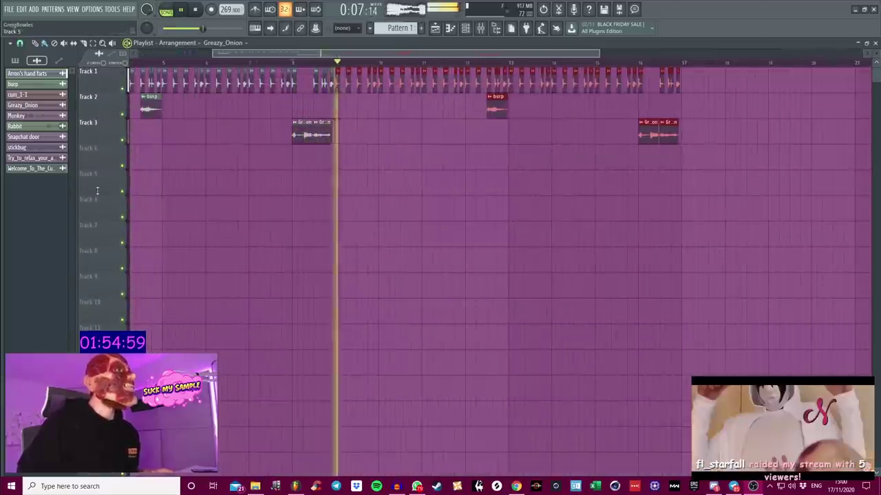
Place the Rabbit sample on Track 4 at bar 17 and play it in a loop
key("space")
left_click_drag(43, 126, 172, 164)
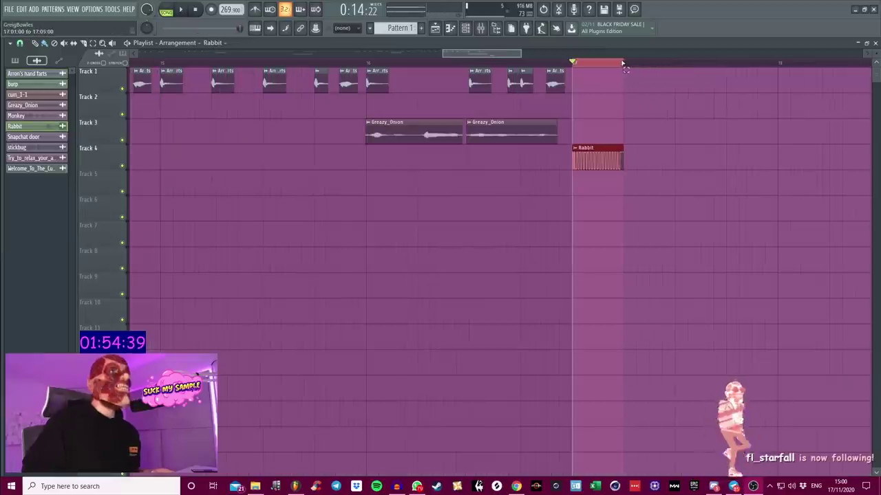
key("space")
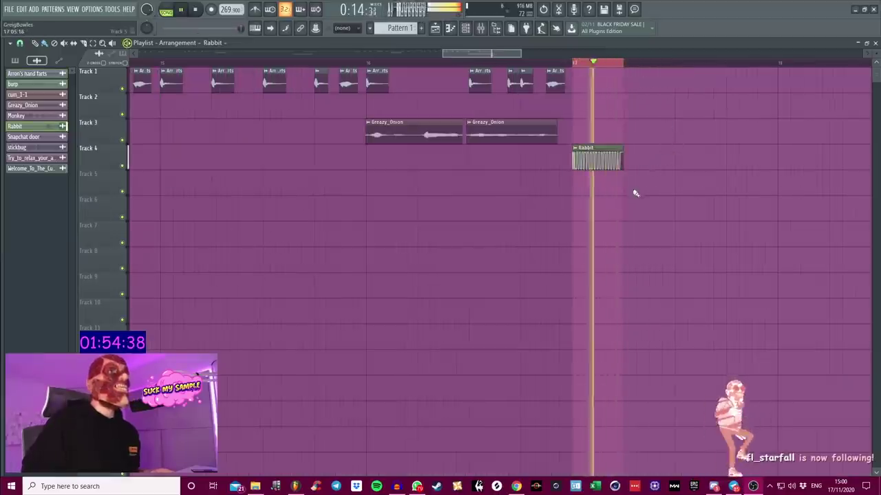
Open the Rabbit channel and add a narrow boost of about 27.5 dB near 600 Hz in FabFilter Pro-Q 3
double_click(610, 165)
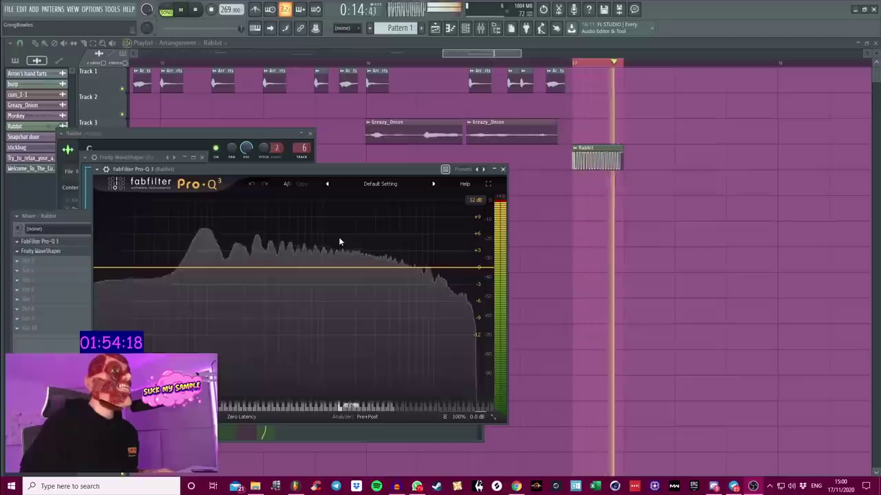
left_click_drag(322, 229, 298, 207)
scroll(309, 224, "up", 2)
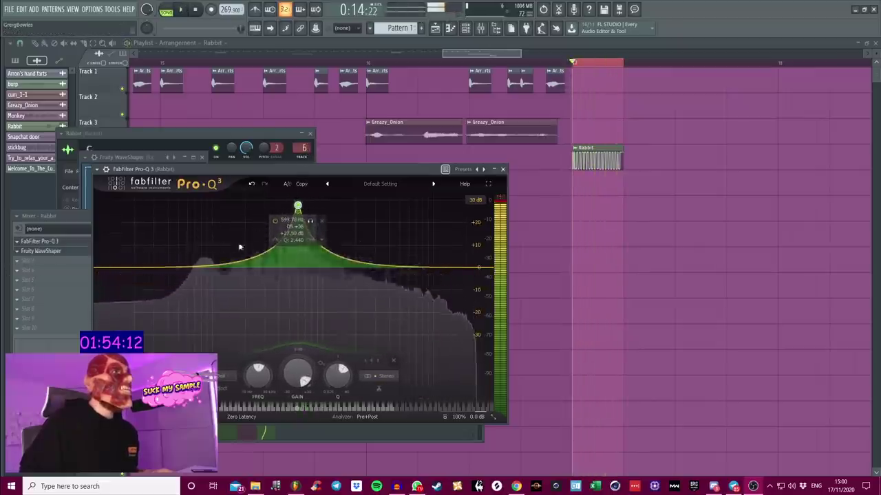
Add a low-frequency boost near 76 Hz to the Rabbit EQ and fine-tune its gain while the loop plays
left_click_drag(239, 247, 207, 224)
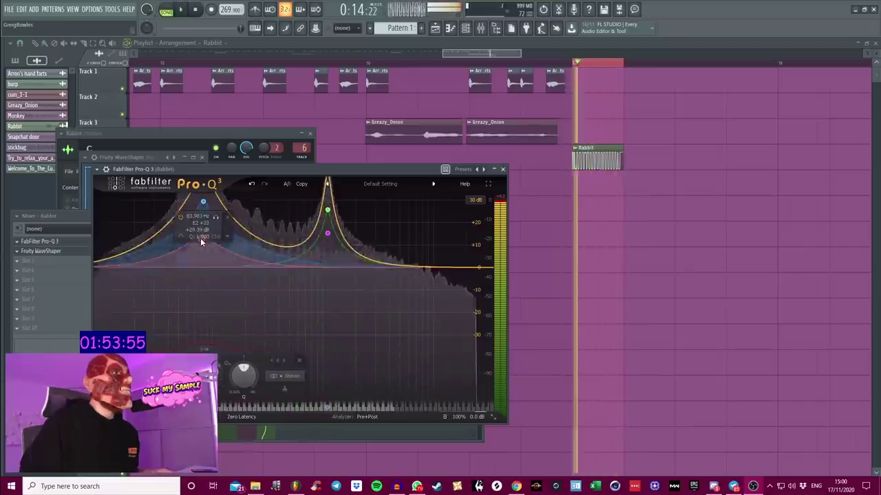
key("space")
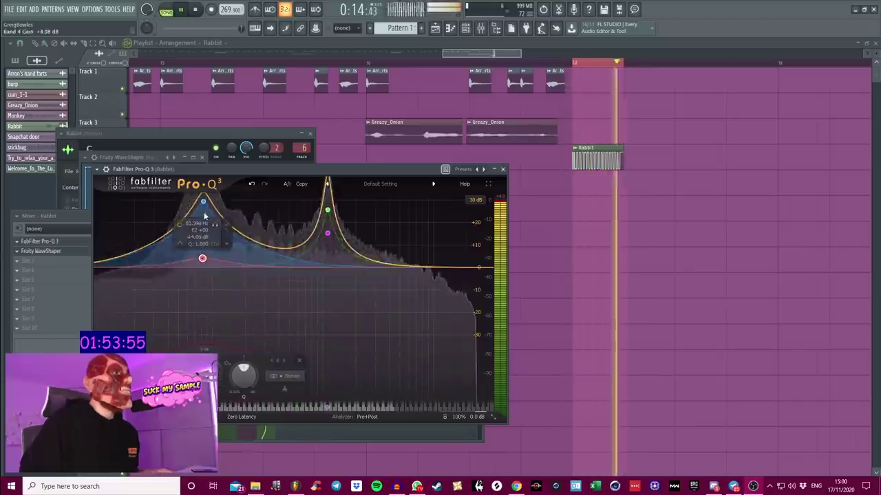
mouse_move(204, 216)
left_mouse_down()
mouse_move(205, 233)
mouse_move(198, 221)
left_mouse_up()
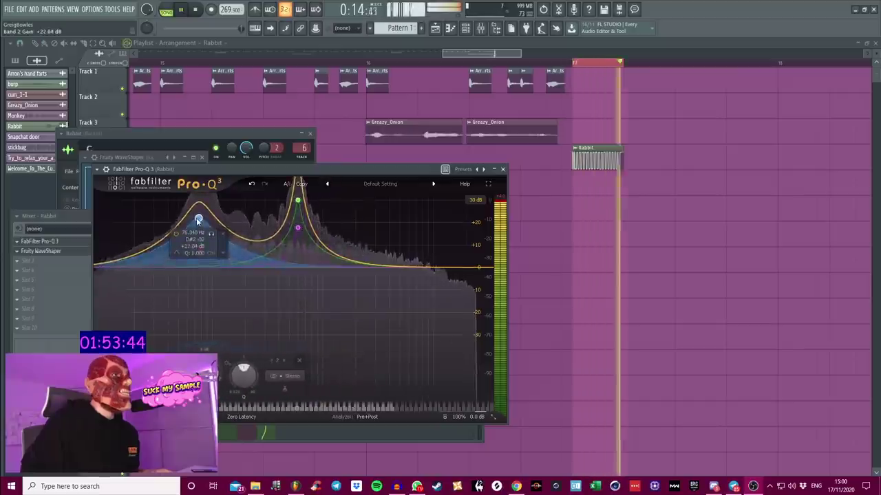
left_click_drag(198, 220, 198, 229)
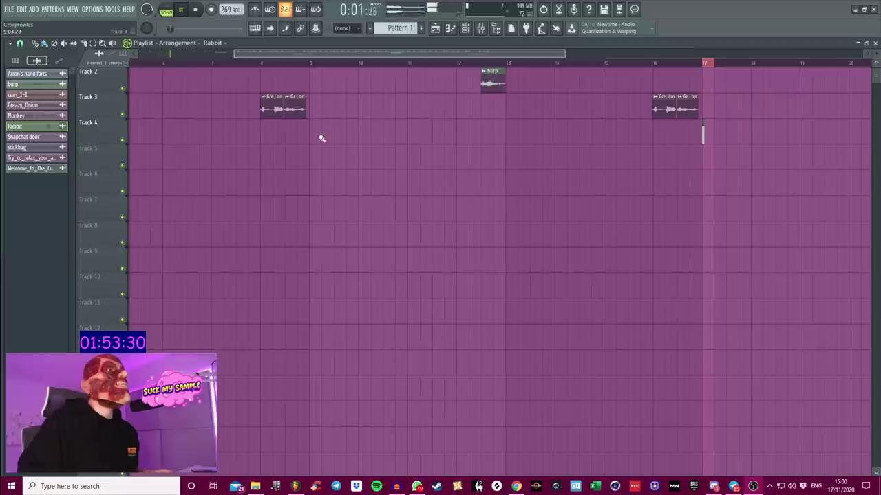
Repeat the Rabbit clip along Track 4 up to bar 17 and place the Snapchat door sample at bar 17
scroll(318, 69, "down", 3)
left_click_drag(324, 135, 521, 146)
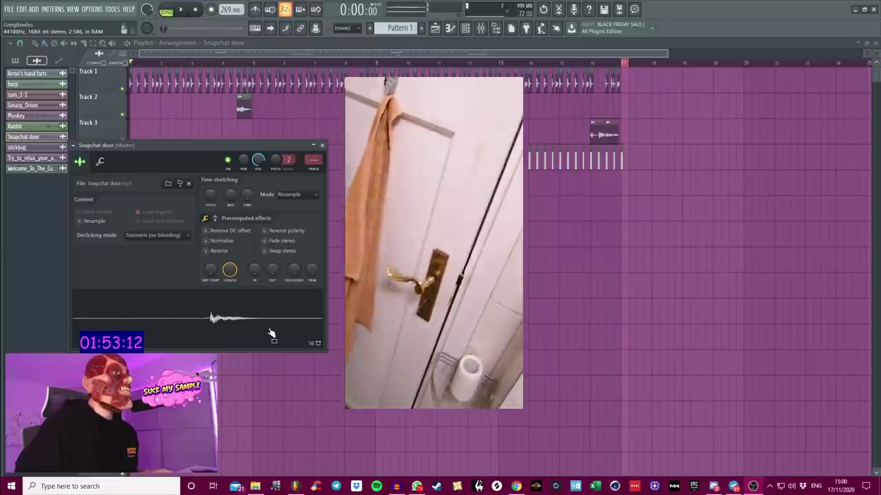
left_click(598, 320)
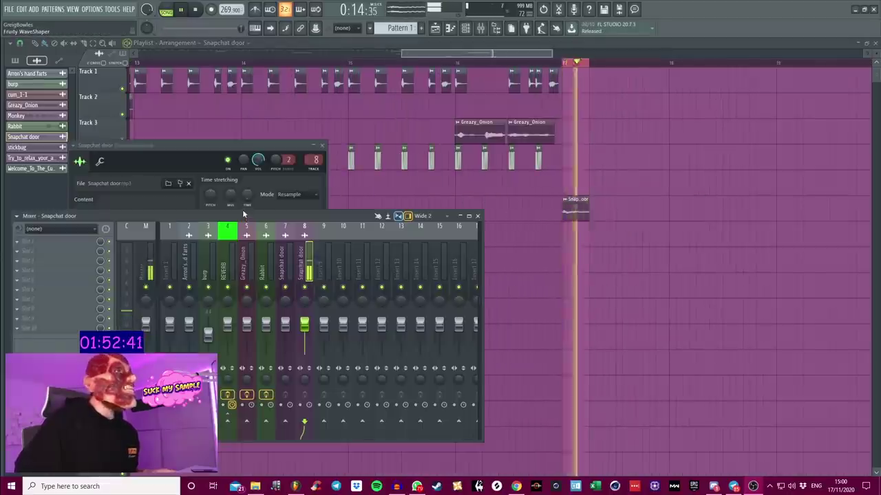
Equalize the Snapchat door channel in FabFilter Pro-Q 3 with a broad boost near 71 Hz and a narrow boost near 861 Hz
left_click(31, 242)
left_click_drag(103, 206, 84, 165)
key("space")
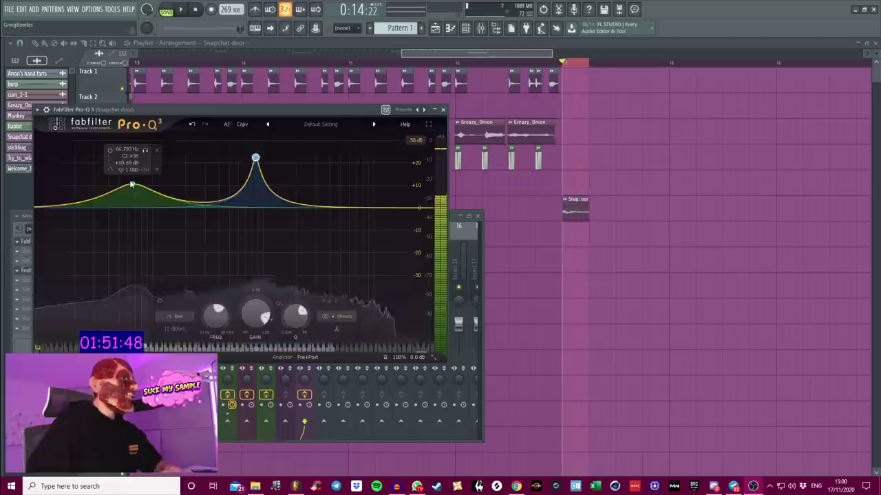
left_click_drag(131, 183, 131, 148)
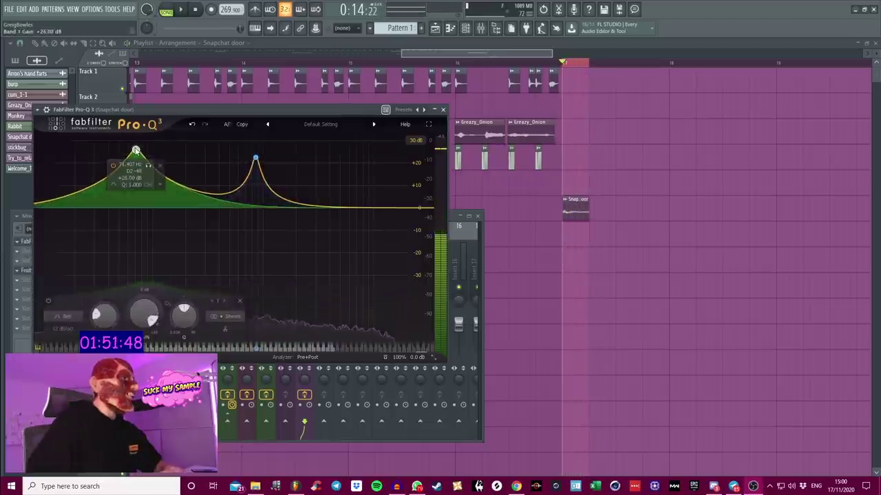
key("space")
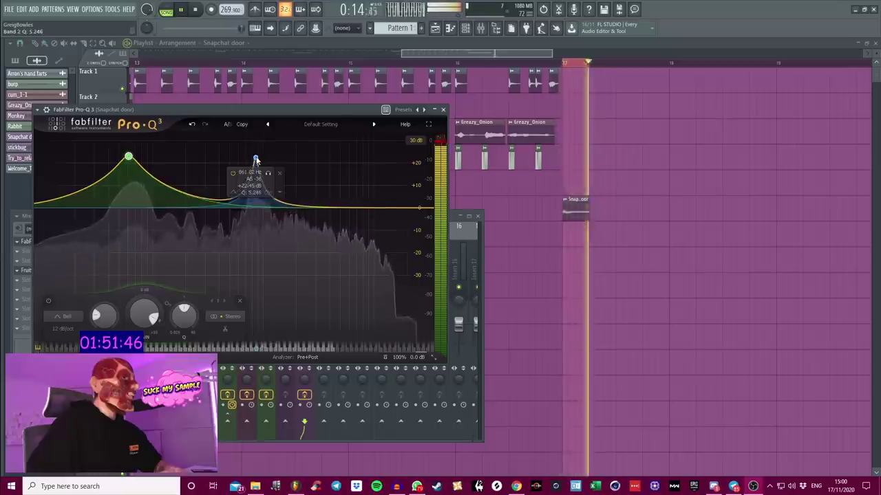
left_click_drag(256, 159, 255, 141)
left_click_drag(269, 218, 247, 183)
Place another Monkey clip on Track 5 midway through bar 48 and stop playback
scroll(255, 183, "up", 8)
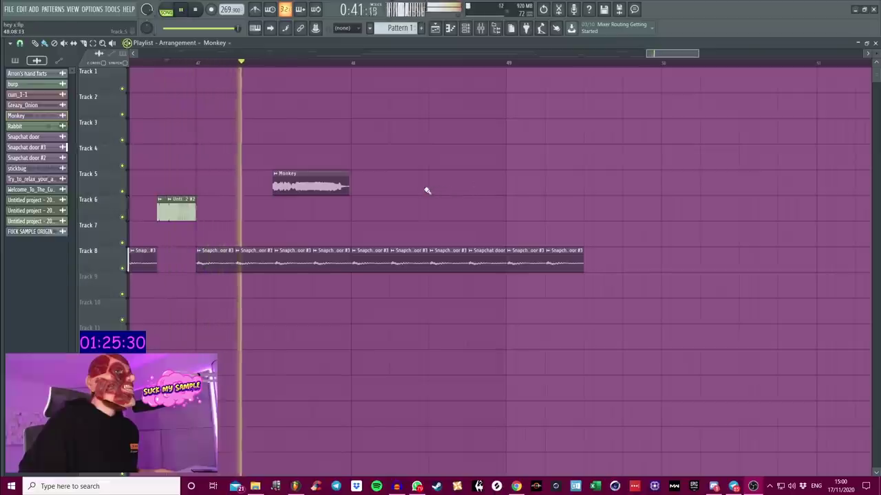
left_click(428, 187)
key("space")
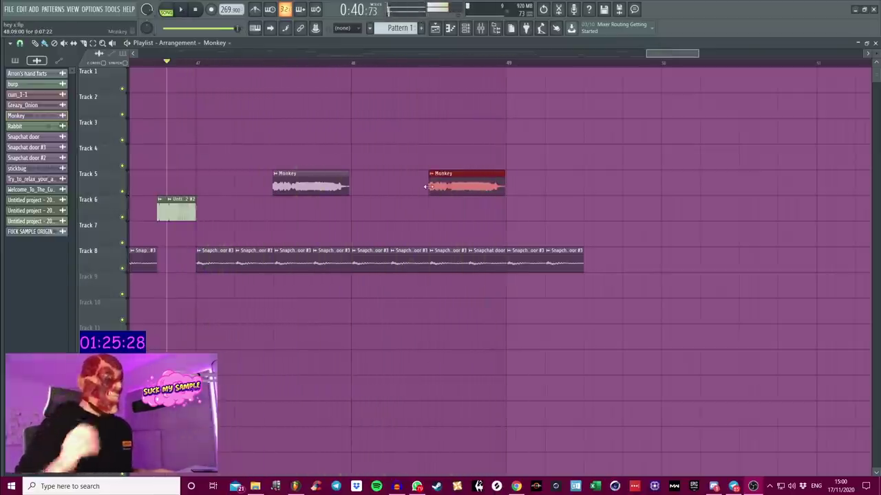
left_click(495, 28)
left_click(481, 28)
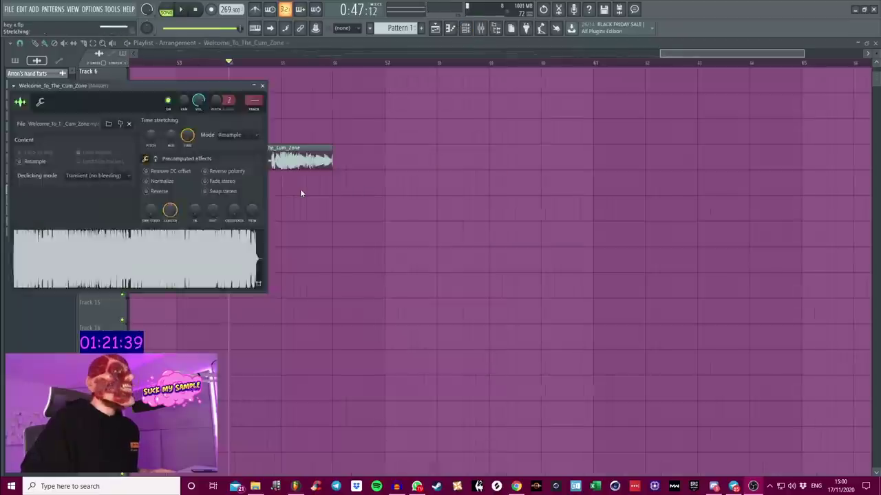
Close the sample settings and audition the looped hey x clip with its channel pitch automation at bar 61
key("Escape")
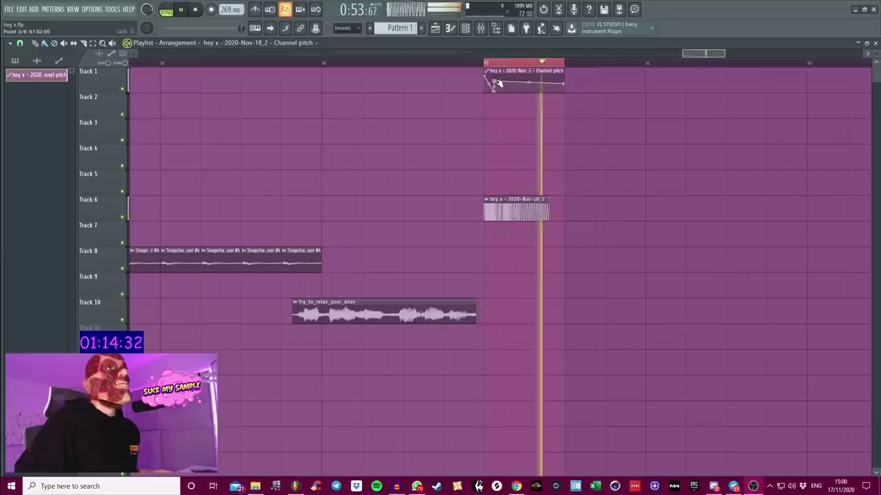
key("space")
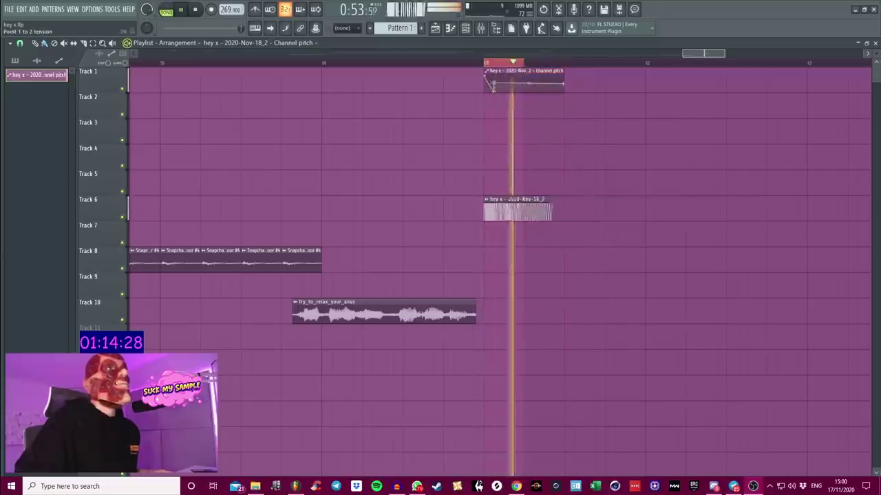
key("space")
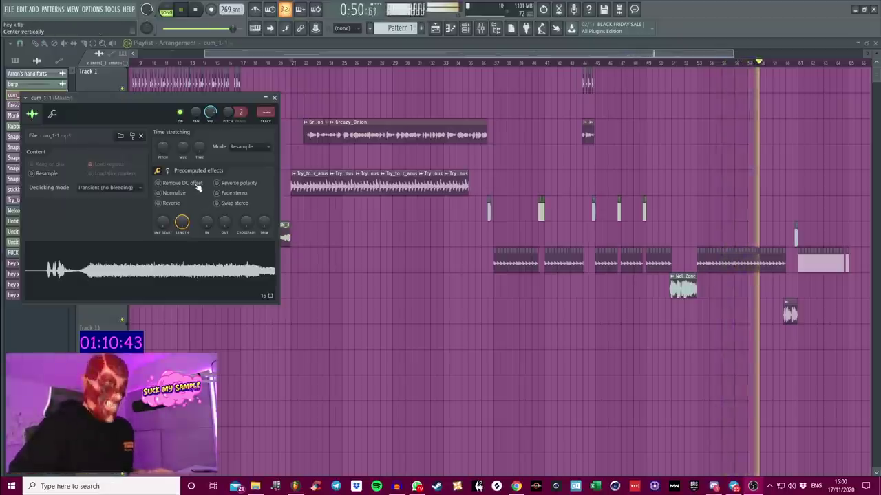
Close the open sample settings and bring the stickbug sample into the playlist on Track 8 near bar 71
key("Escape")
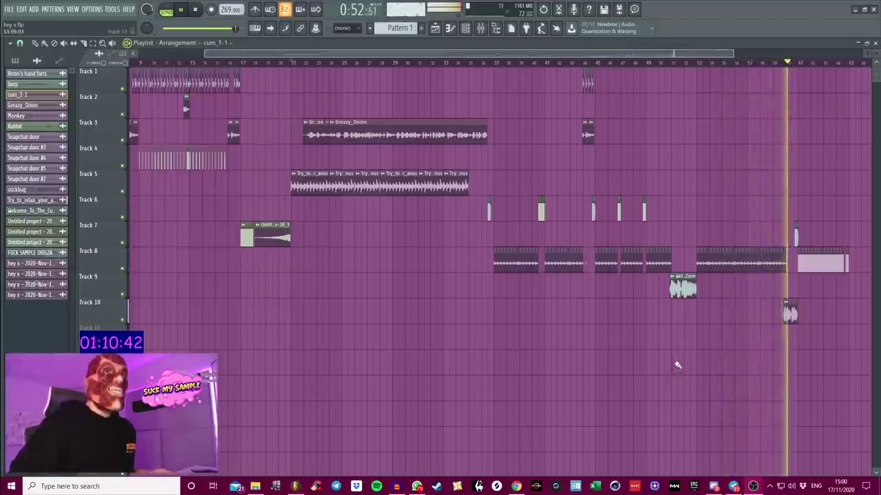
scroll(823, 69, "up", 4)
scroll(822, 68, "down", 3)
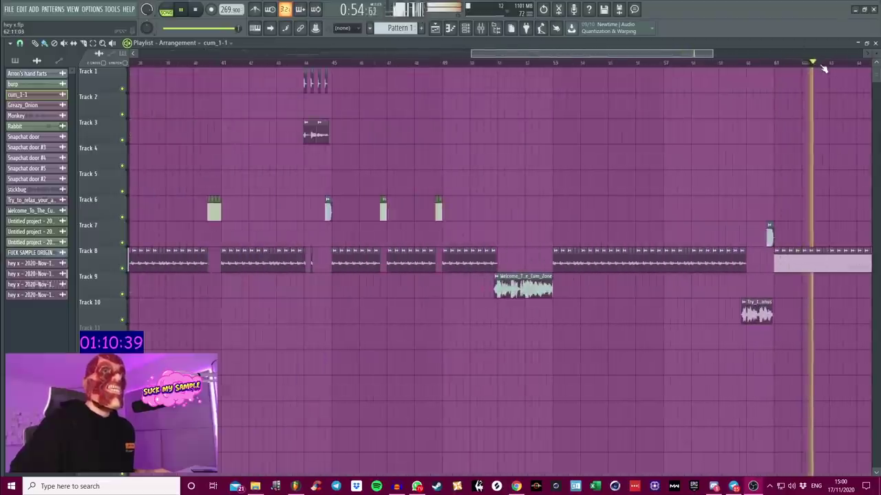
scroll(791, 69, "down", 3)
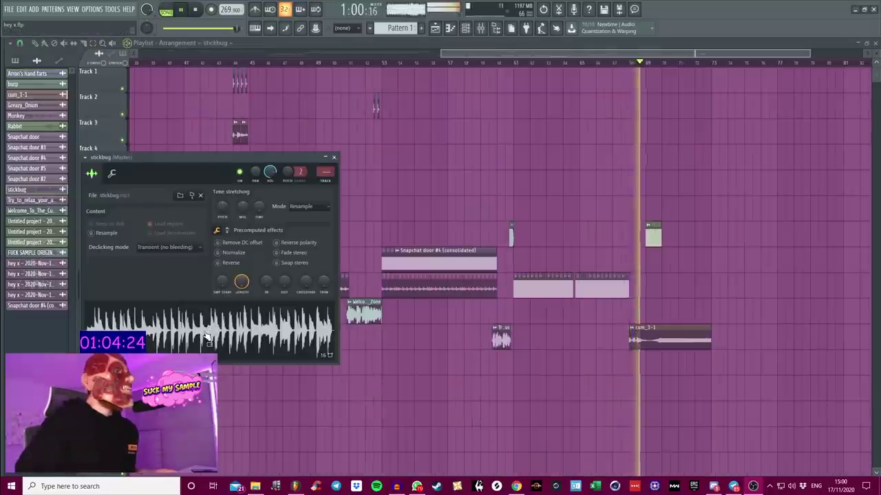
left_click_drag(217, 337, 683, 263)
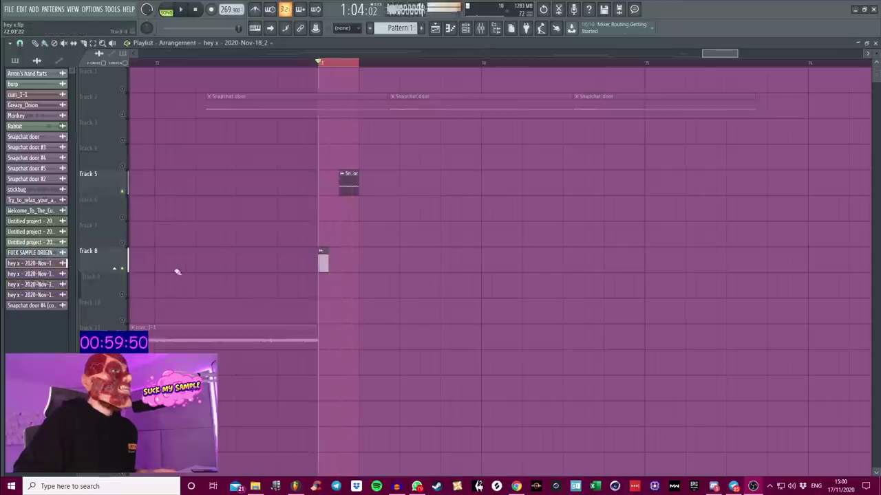
Audition the short looped clips on Tracks 5 and 8 at bar 73
key("space")
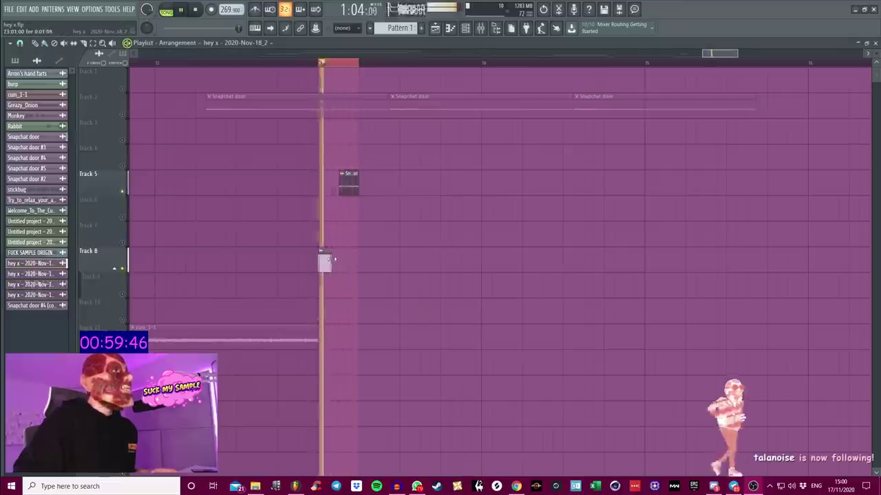
key("space")
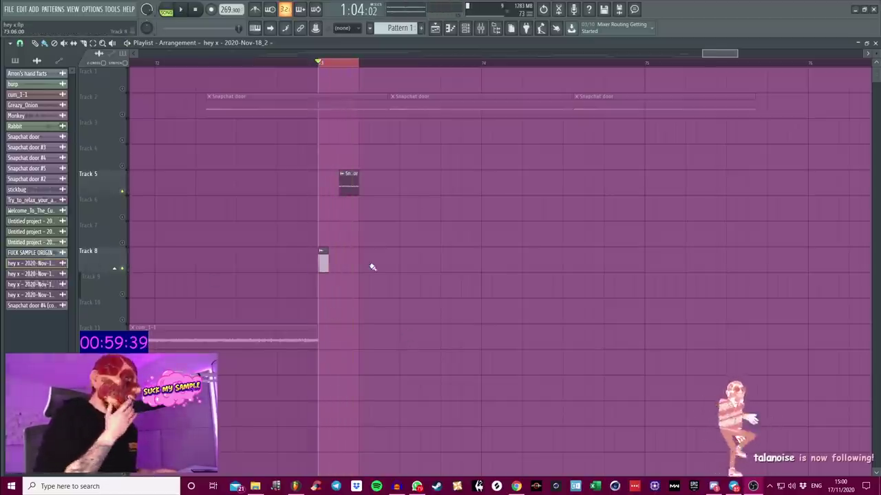
key("space")
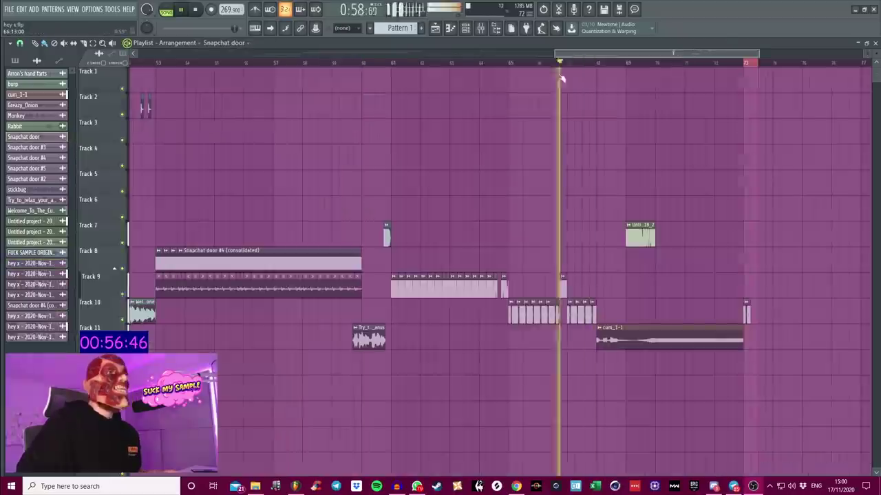
Play the arrangement from about bar 65 and normalize the long cum_1-1 sample at bar 68 on Track 11
left_click(521, 77)
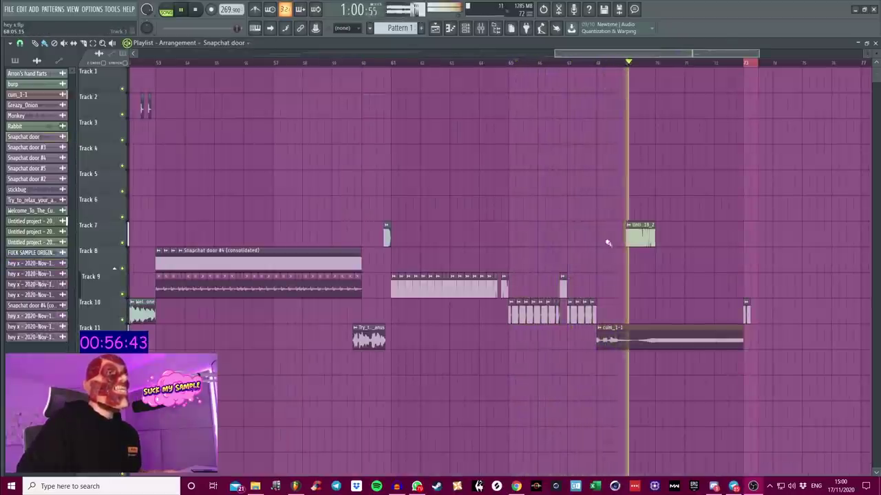
left_click(620, 340)
double_click(620, 340)
left_click(173, 197)
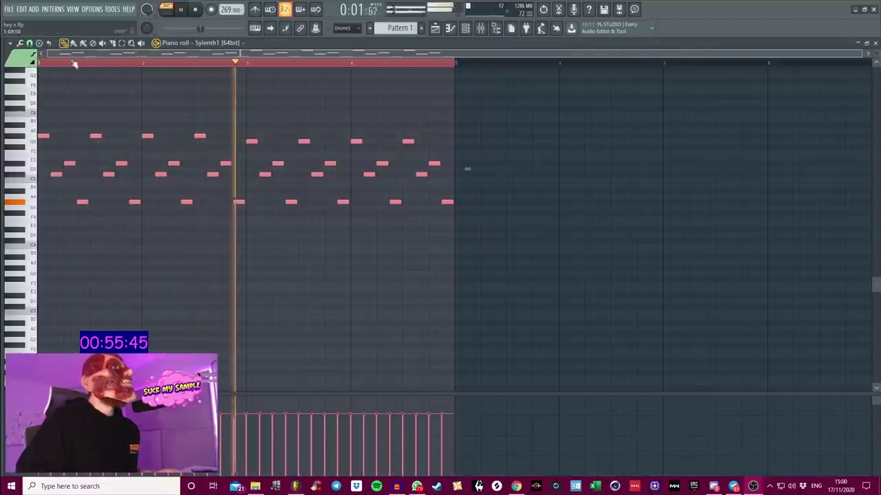
Adjust a low Sylenth1 note in bar 3 of Pattern 1 and open the first and third Sylenth1 channels
left_click_drag(470, 170, 814, 170)
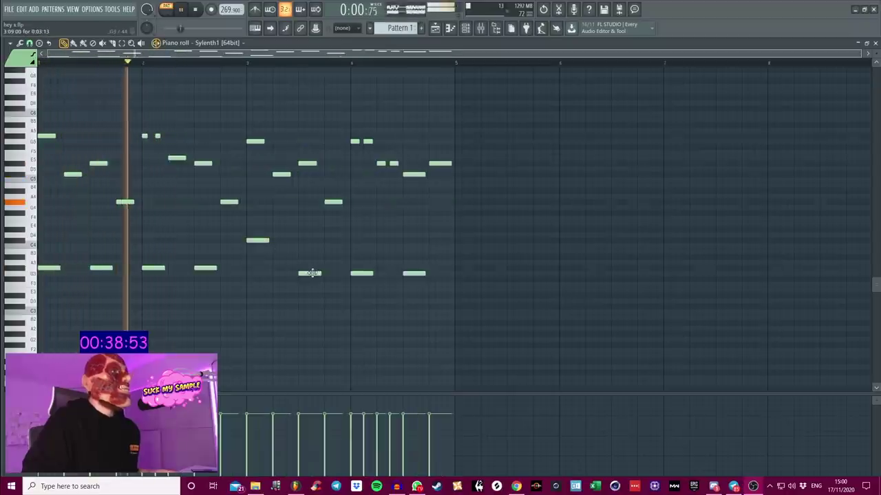
left_click_drag(310, 244, 310, 239)
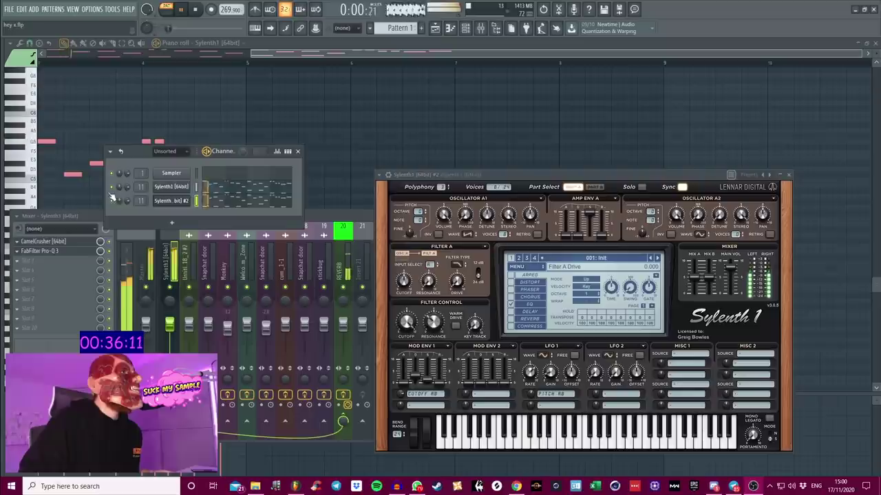
left_click(170, 187)
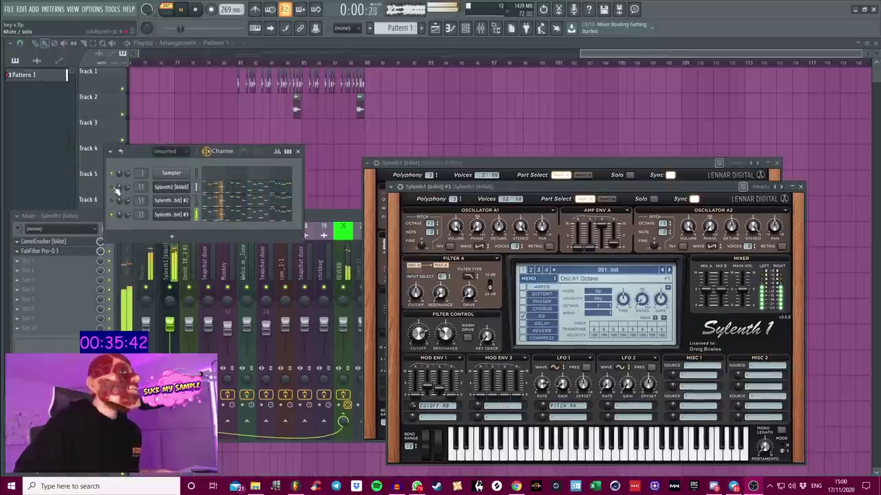
left_click(170, 215)
left_click(170, 215)
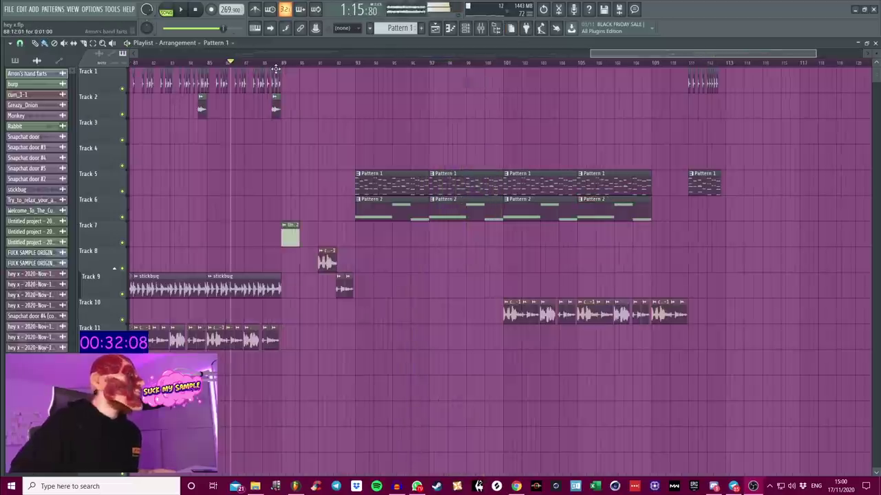
Review the arrangement, replaying it from about bar 61 and again from about bar 58
scroll(282, 57, "down", 3)
scroll(283, 57, "left", 3)
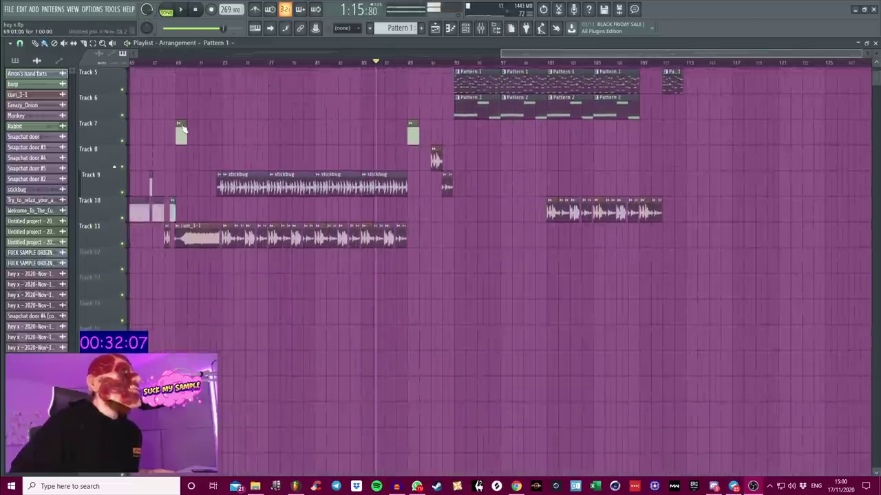
scroll(206, 70, "up", 4)
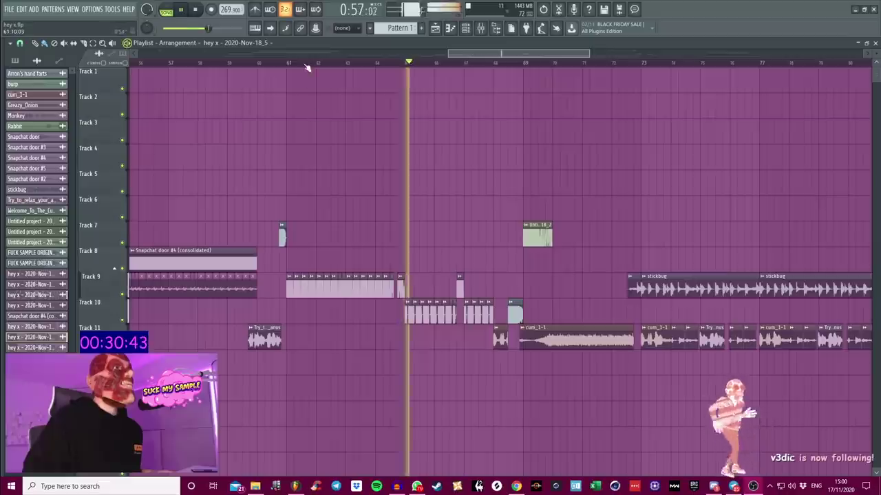
left_click(307, 63)
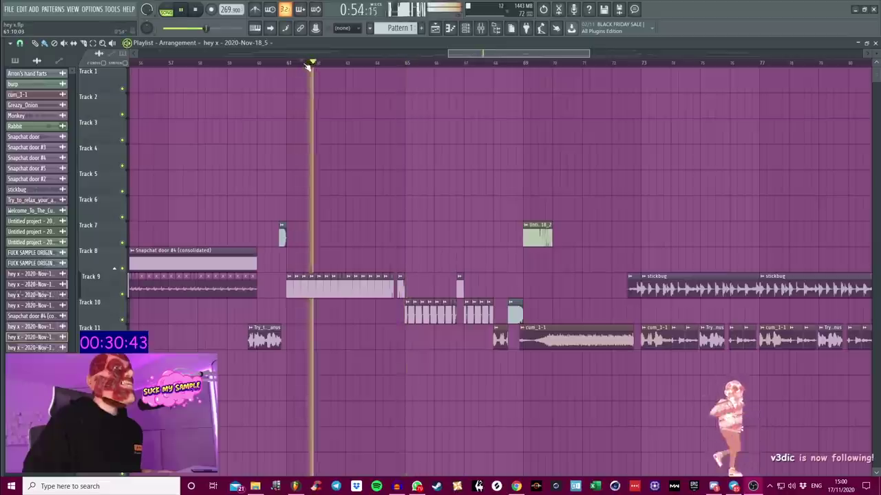
left_click(208, 62)
key("space")
scroll(222, 65, "up", 3)
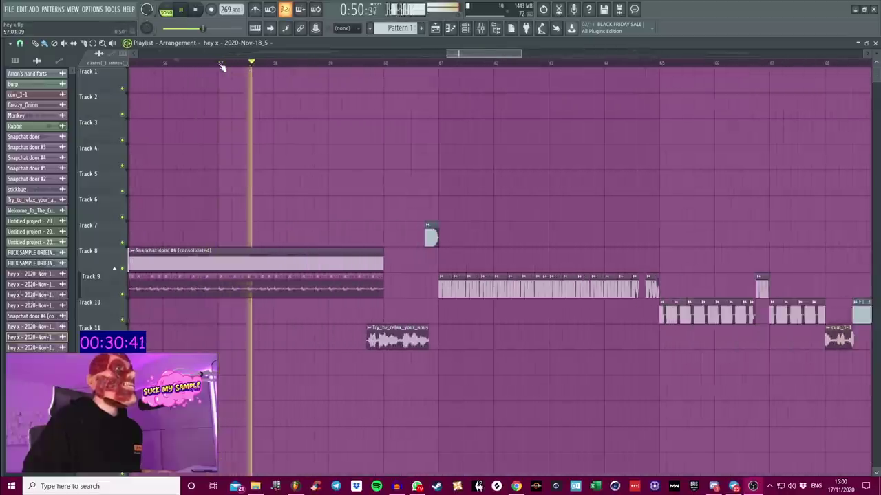
scroll(221, 64, "down", 2)
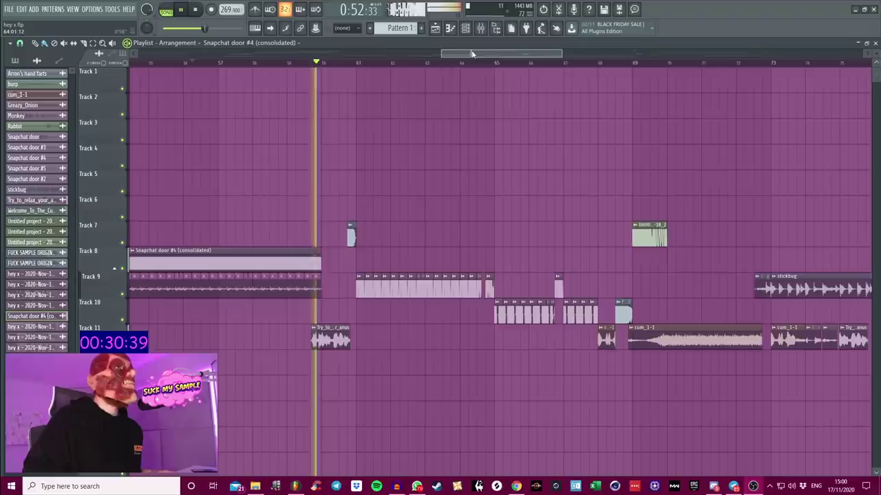
scroll(454, 50, "left", 2)
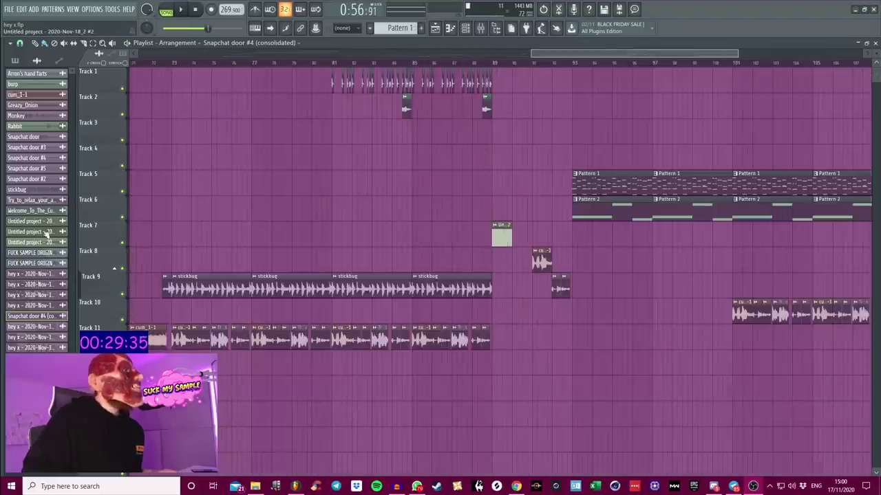
Audition the Untitled project and Snapchat door sample variants in their channel settings
left_click(45, 232)
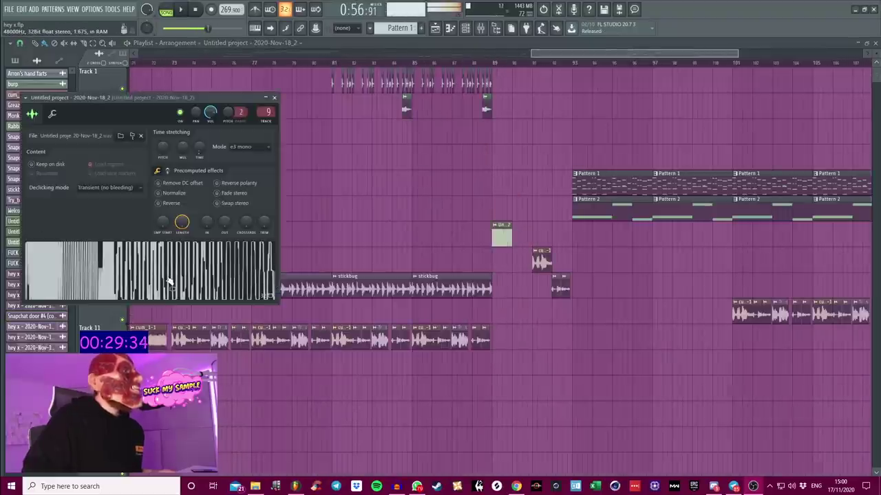
left_click(28, 148)
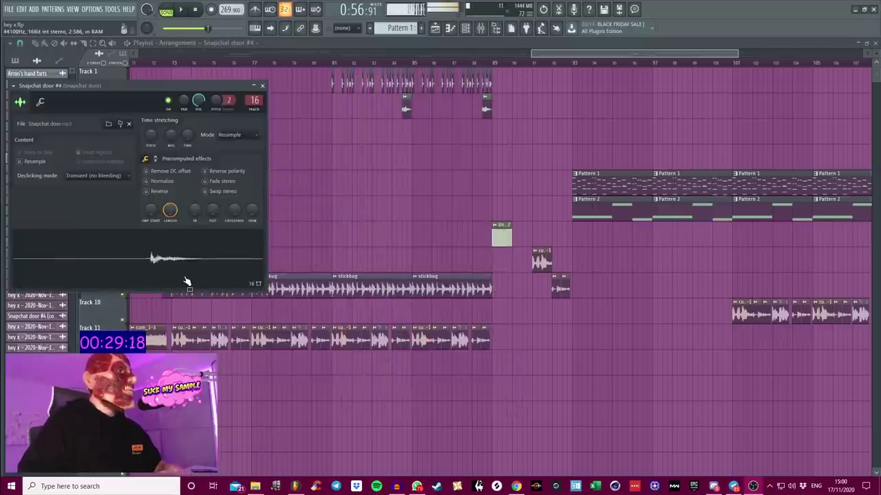
key("Escape")
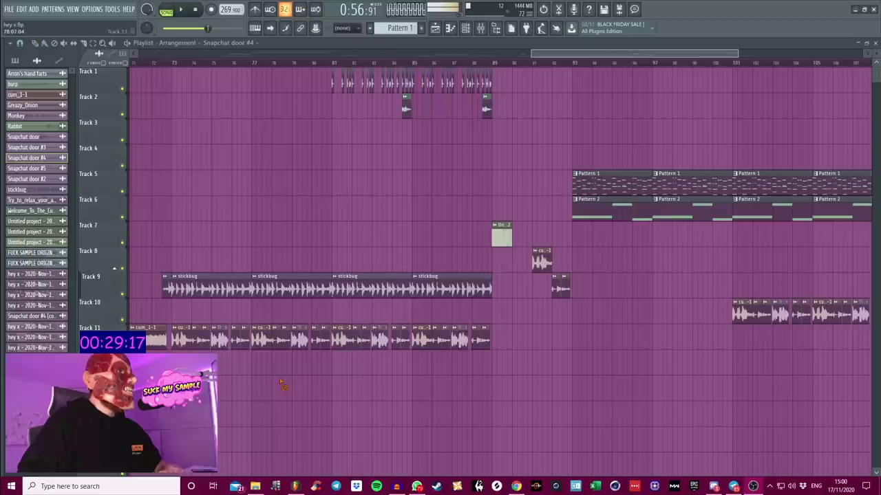
left_click(47, 168)
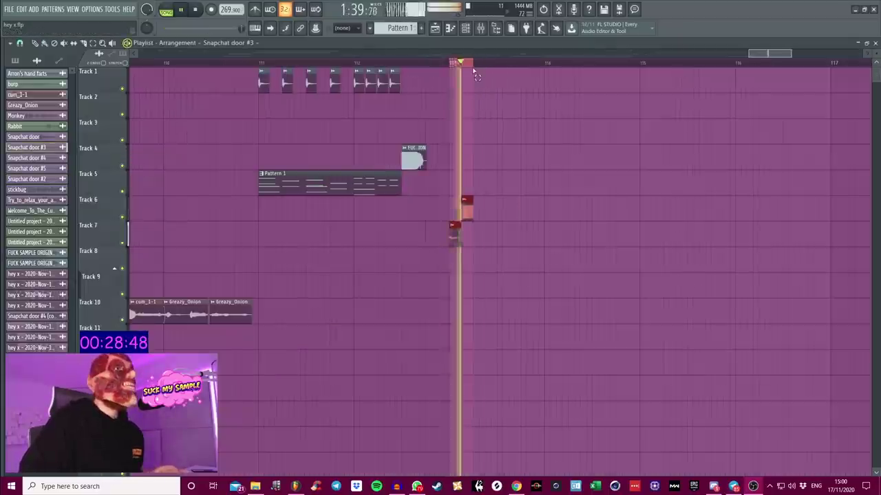
Place the hand farts sample on Track 1 at bar 113 and isolate Tracks 1 and 4 for playback
left_click(454, 237)
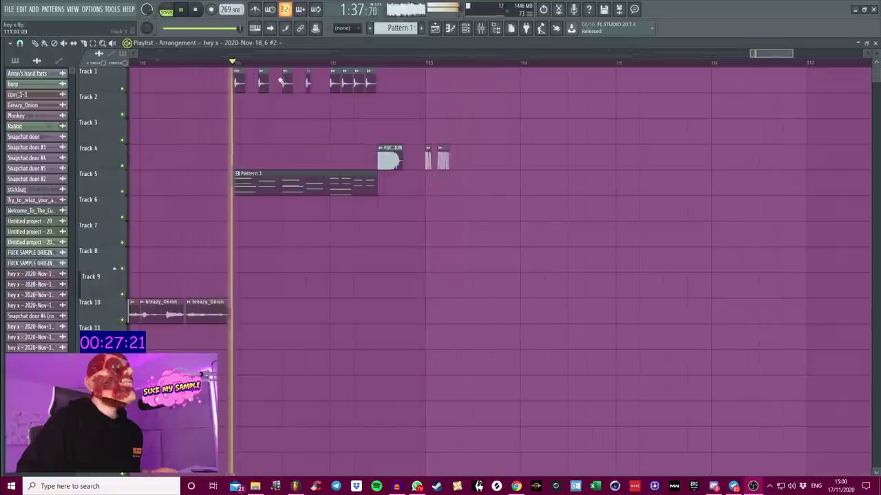
left_click(428, 81)
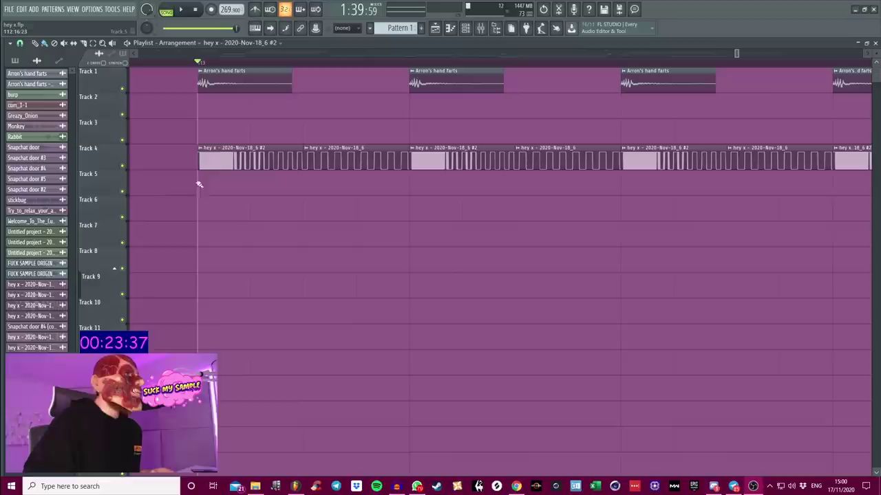
right_click(124, 166)
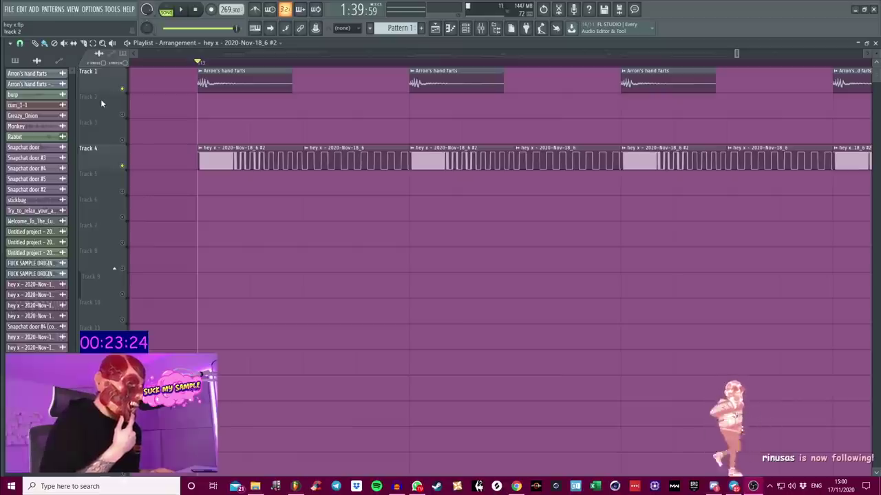
Trim the Greazy_Onion clip on Track 8 to end at bar 117 and audition the surrounding passage
key("space")
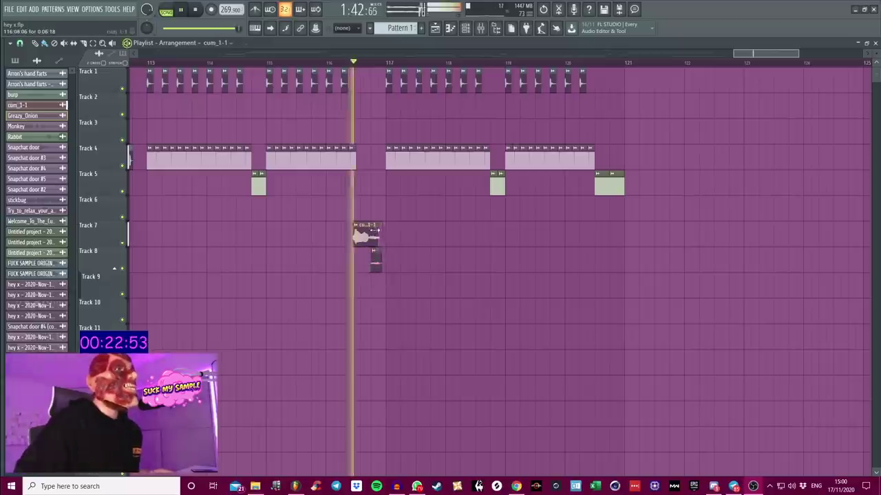
key("space")
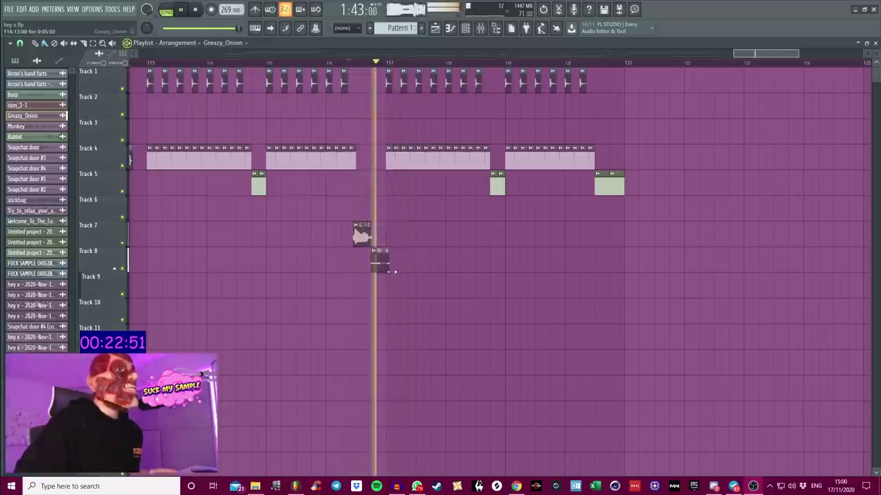
key("space")
left_click_drag(390, 269, 385, 268)
key("space")
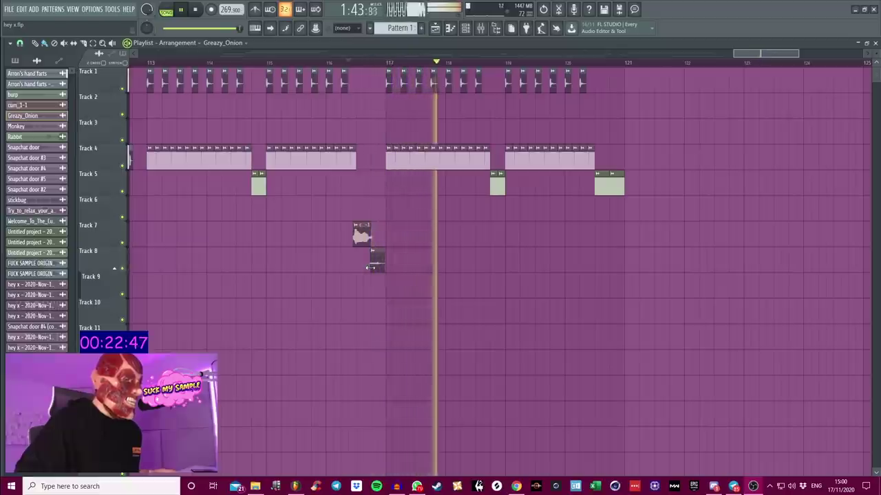
key("space")
key("space")
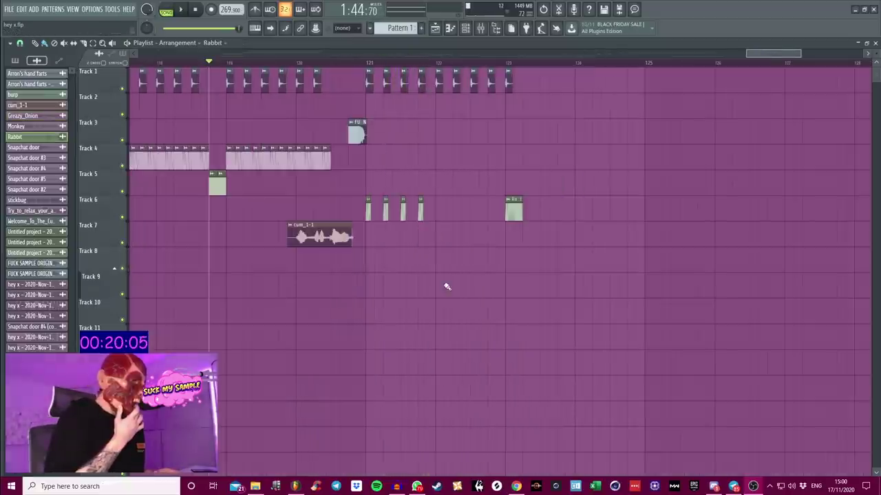
Open FabFilter Pro-Q 3 on the Rabbit mixer track and shift its purple band to a higher frequency during playback
key("space")
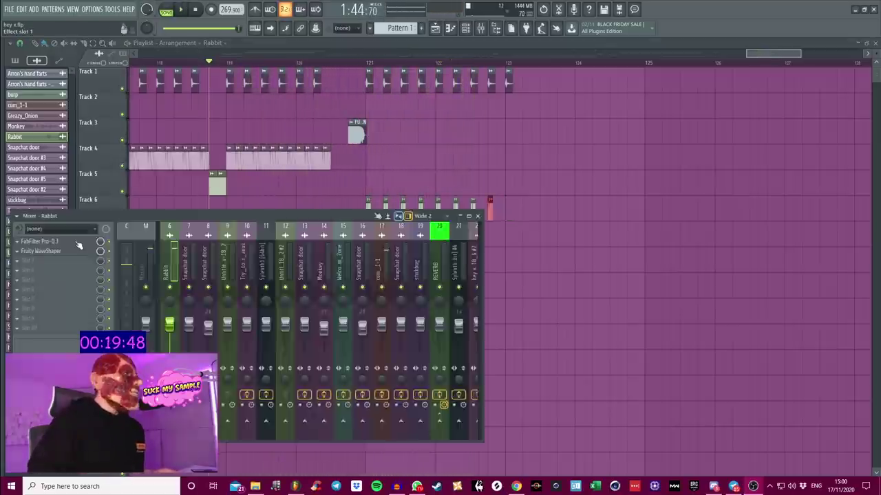
left_click(79, 246)
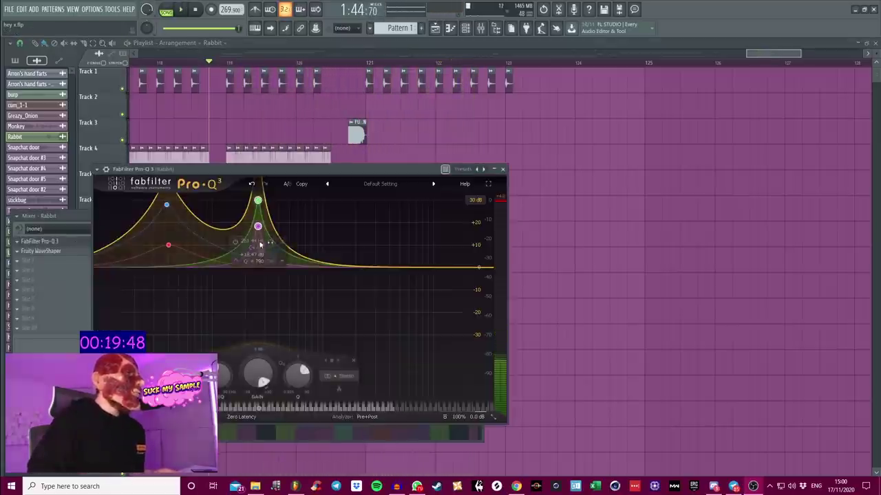
key("space")
left_click_drag(261, 231, 344, 225)
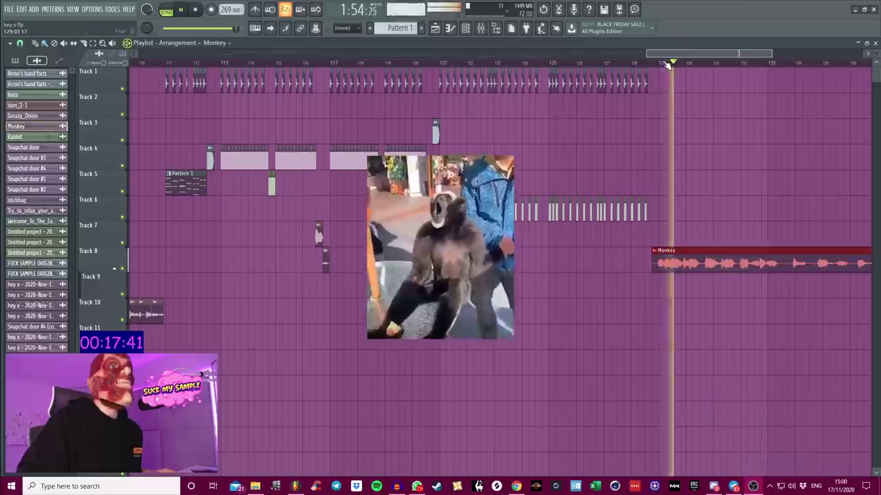
Undo the last playlist edit and boost the Monkey sample by about 10 dB near 1.8 kHz in its Pro-Q 3
key("ctrl+z")
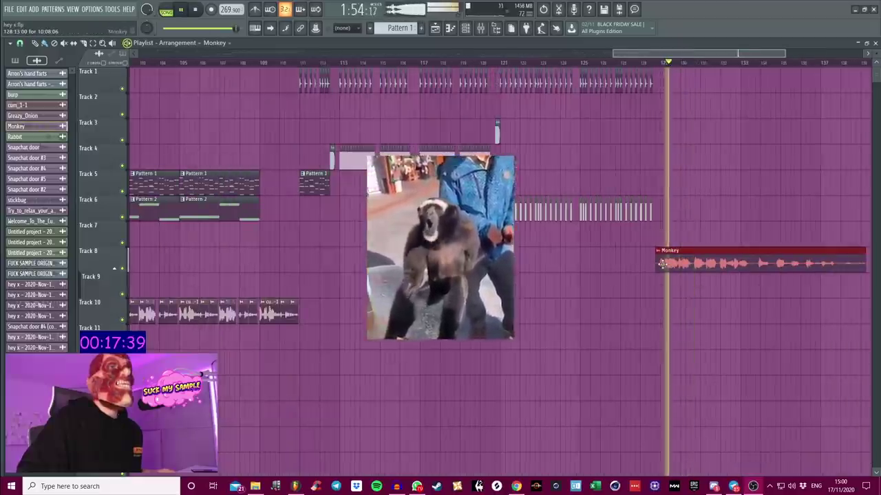
key("space")
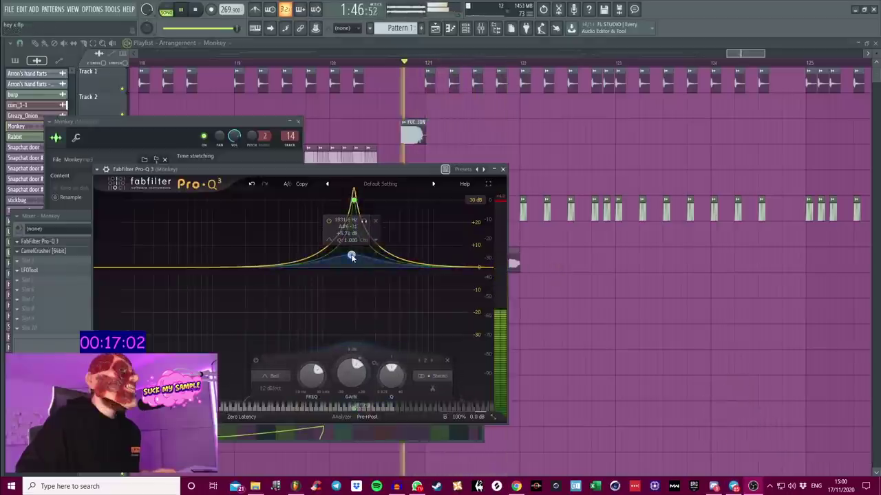
left_click_drag(352, 258, 350, 247)
key("space")
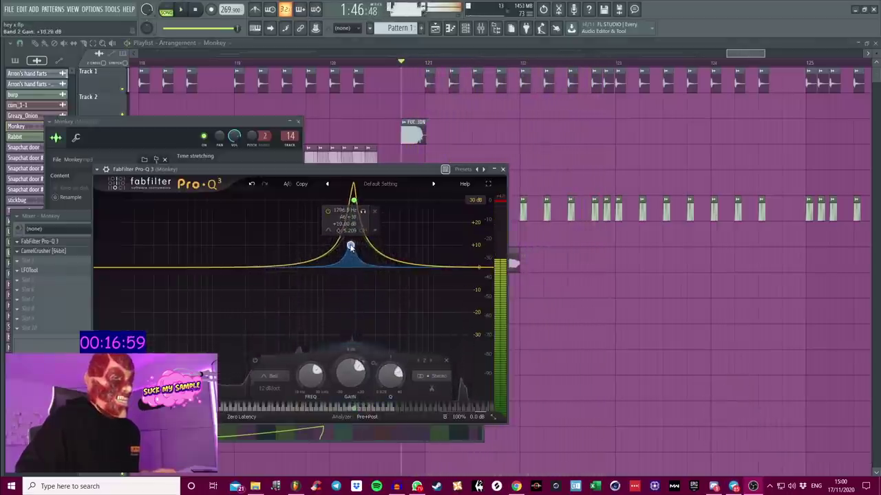
Place a second Monkey clip on Track 8 about midway through bar 122, nudge it slightly later and open the mixer
key("F12")
key("space")
left_click(585, 260)
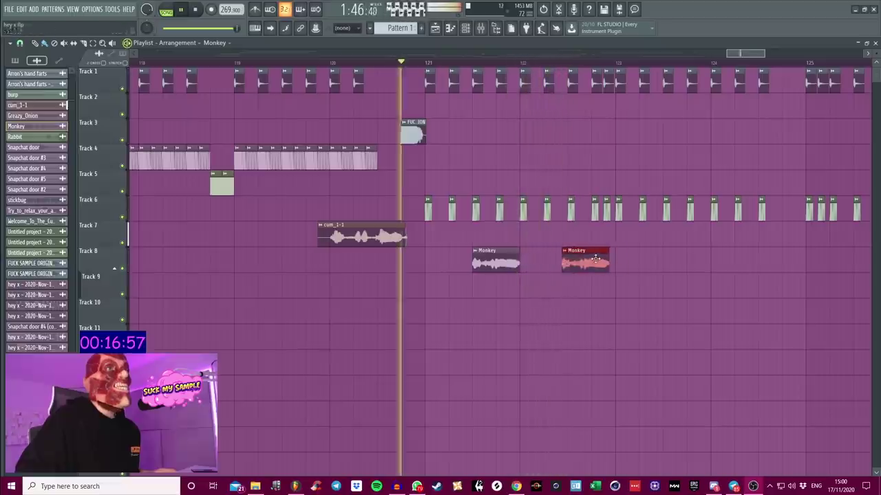
left_click_drag(595, 258, 602, 259)
key("F9")
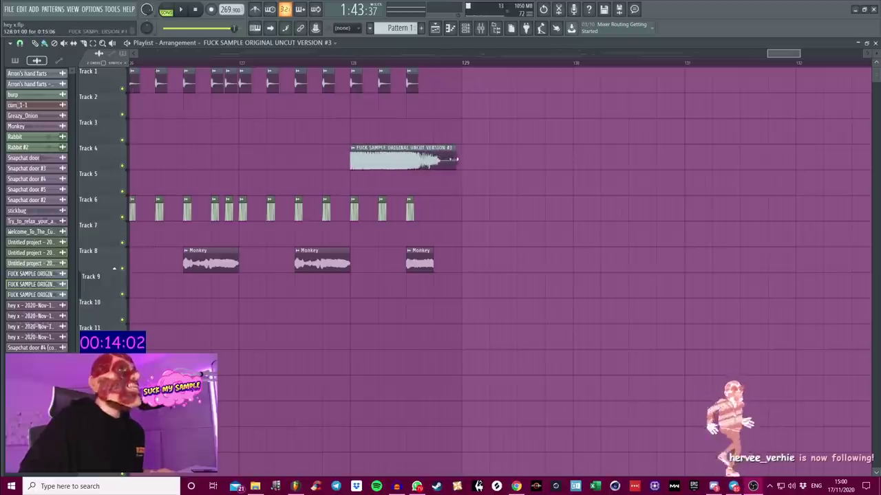
Extend the version #3 clip on Track 4 to bar 129 and delete the hand farts clips above it on Track 1
left_click_drag(453, 159, 471, 153)
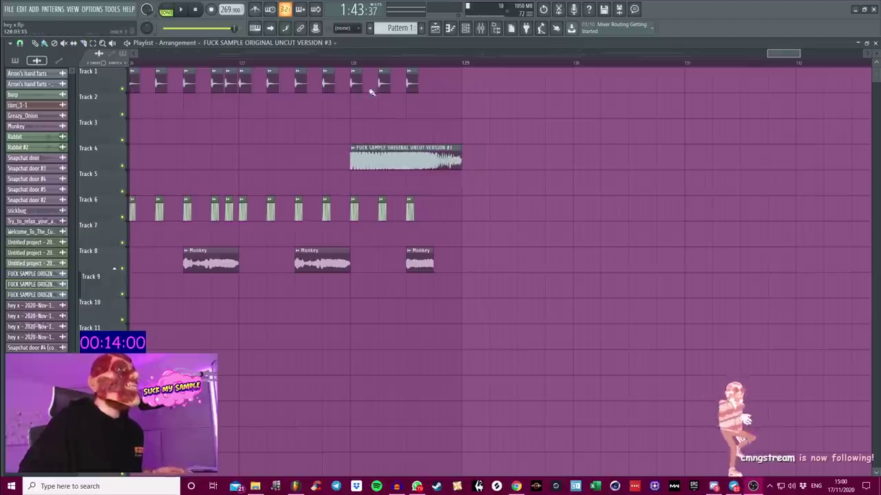
right_click(371, 92)
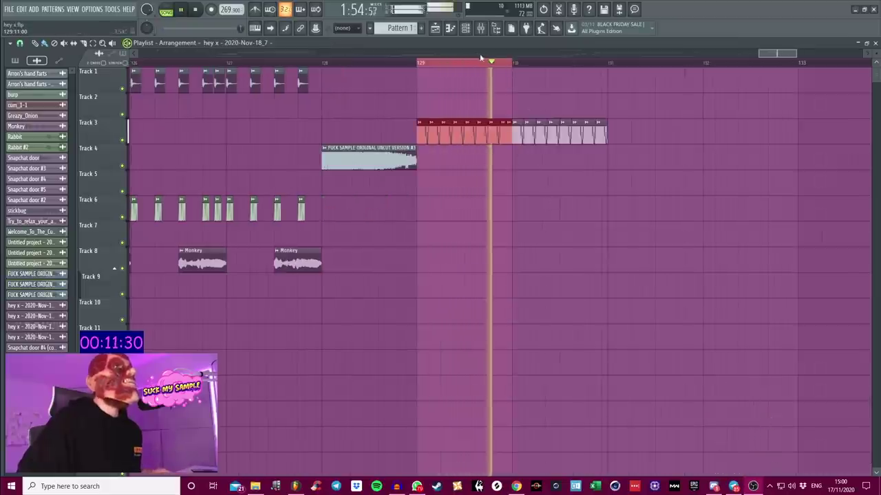
Set the hey x - 2020-Nov-18_7 mixer track's volume to 100% and open its Fruity WaveShaper
key("F9")
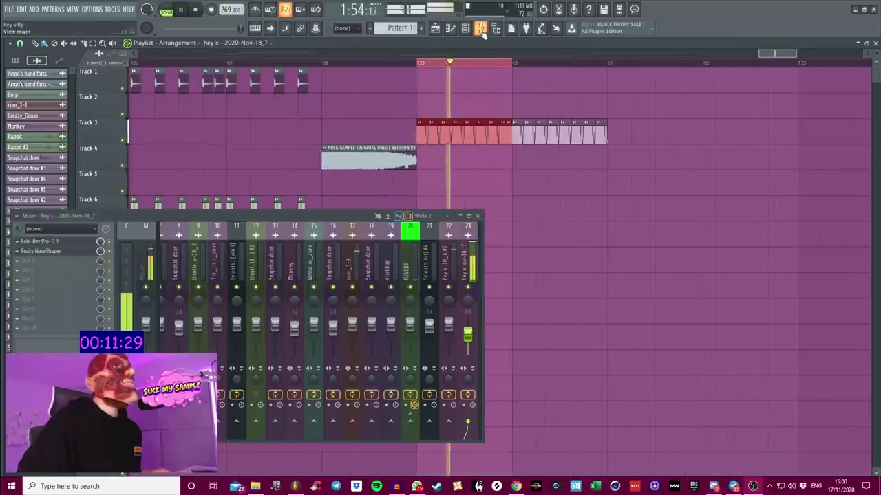
left_click_drag(468, 335, 468, 323)
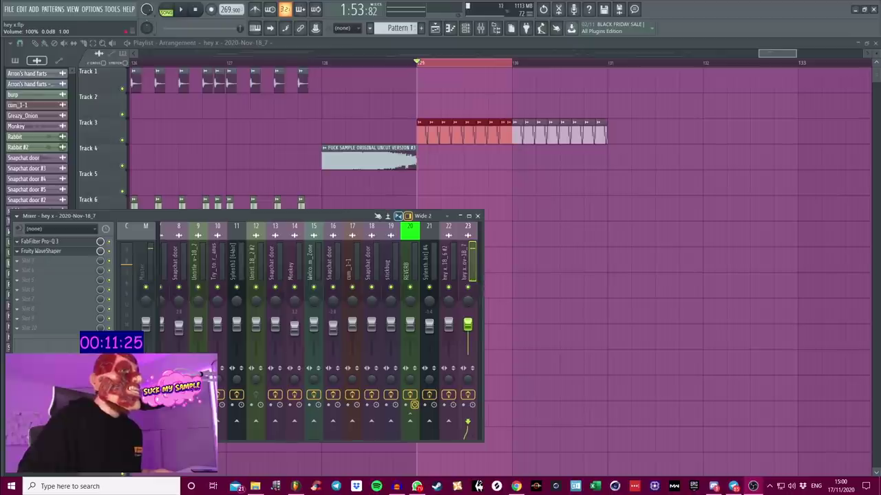
left_click(54, 252)
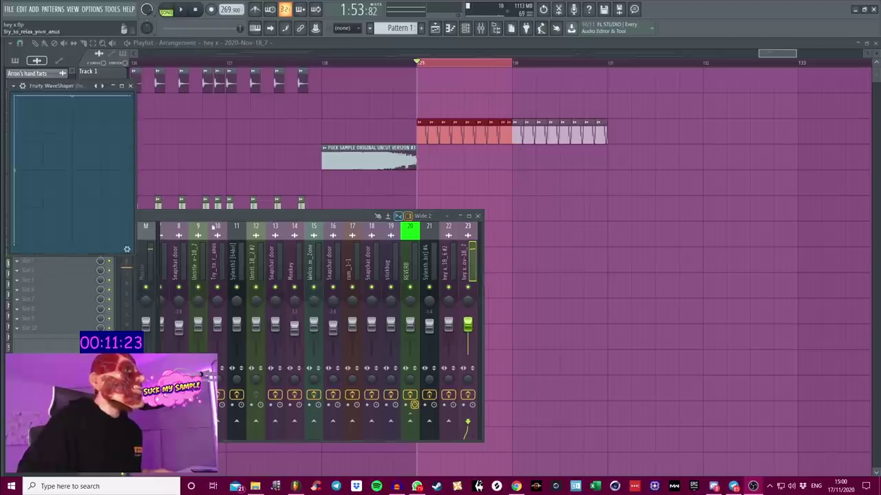
Boost the hey x - 2020-Nov-18_7 sample by about 23.5 dB near 1.4 kHz in its Pro-Q 3 during looped playback
left_click(213, 227)
left_click(48, 246)
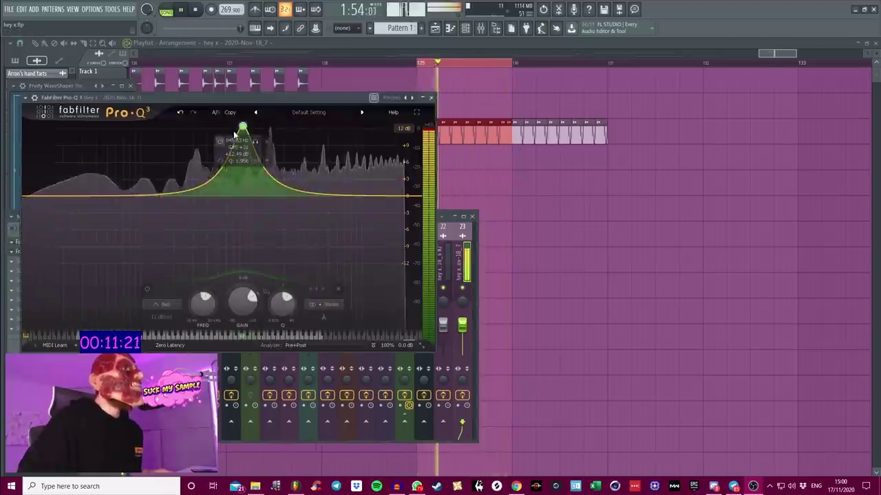
left_click_drag(236, 132, 271, 102)
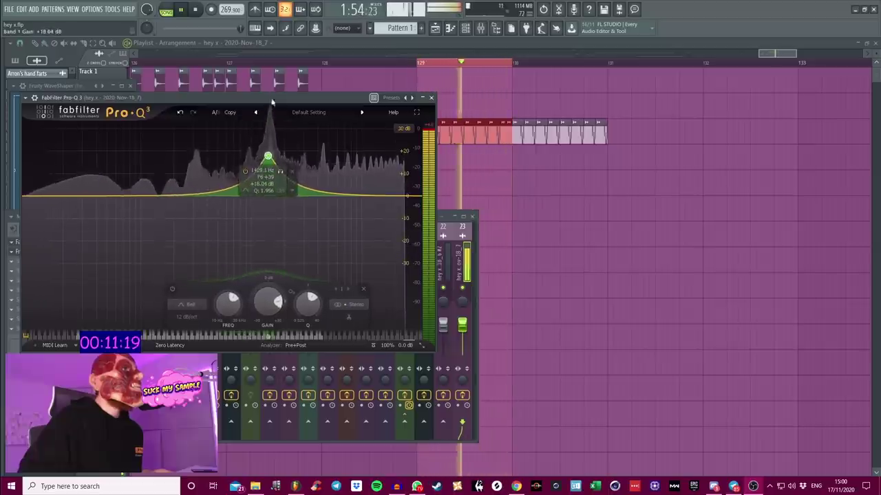
left_click_drag(267, 157, 267, 145)
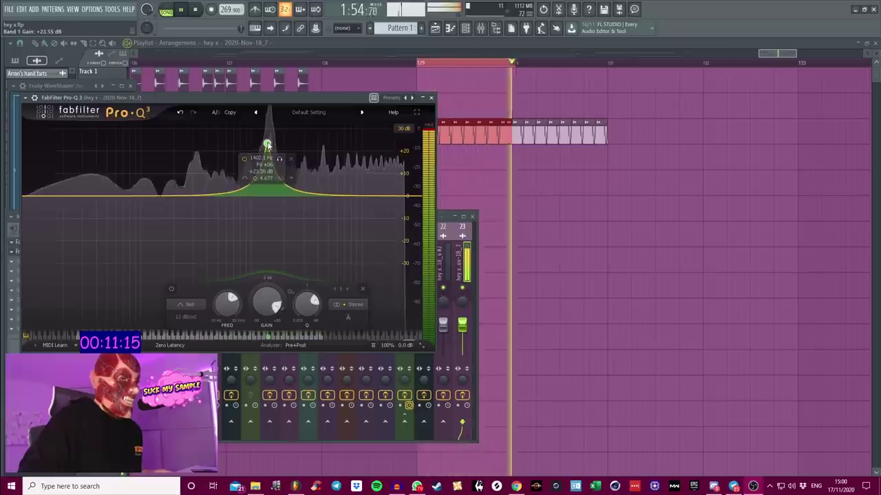
Add a low band boost at about 37 Hz and raise the mid band to +30 dB at about 1457 Hz
left_click_drag(234, 168, 94, 157)
scroll(96, 152, "up", 1)
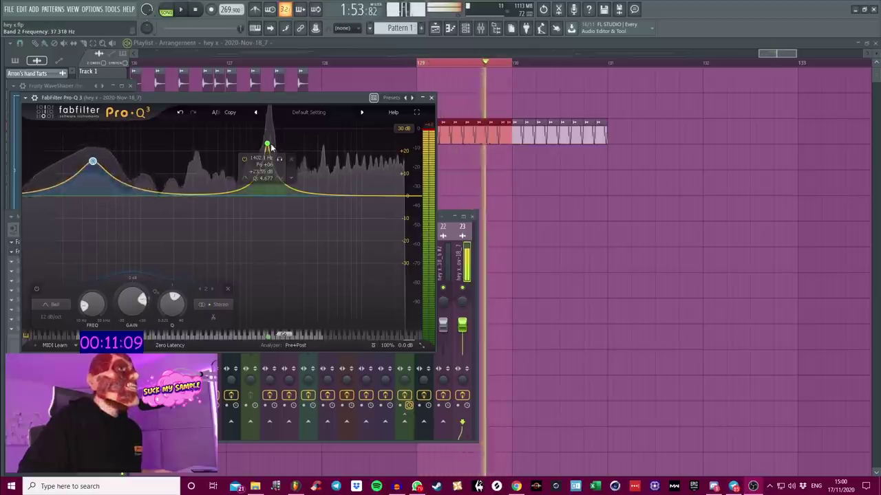
left_click_drag(267, 145, 268, 129)
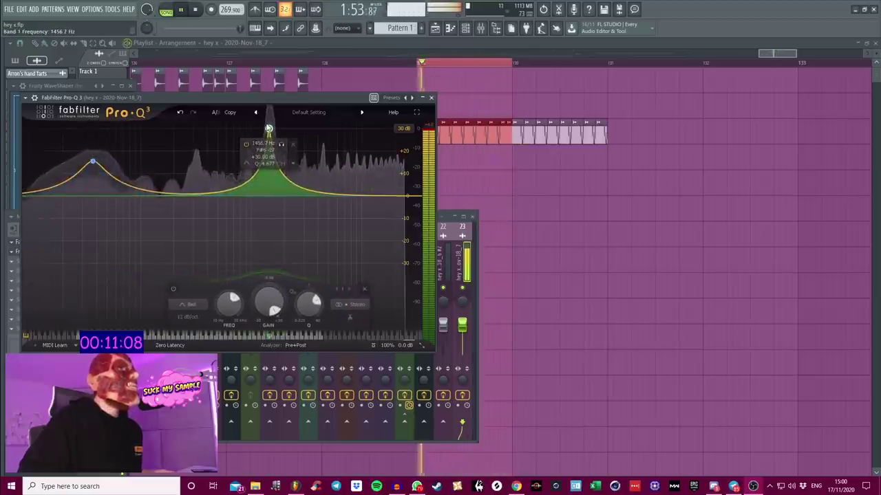
scroll(268, 128, "up", 5)
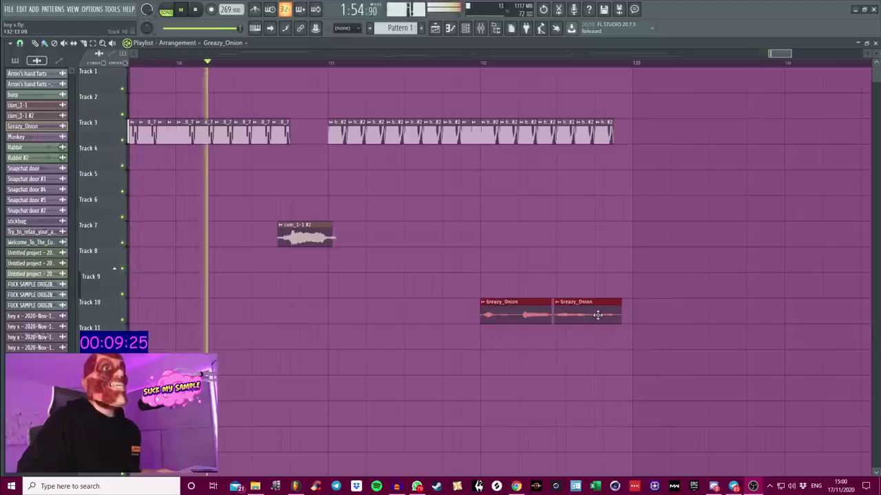
Delete the sliced hey x clips on Track 3 from bar 132 to bar 133
right_click(592, 132)
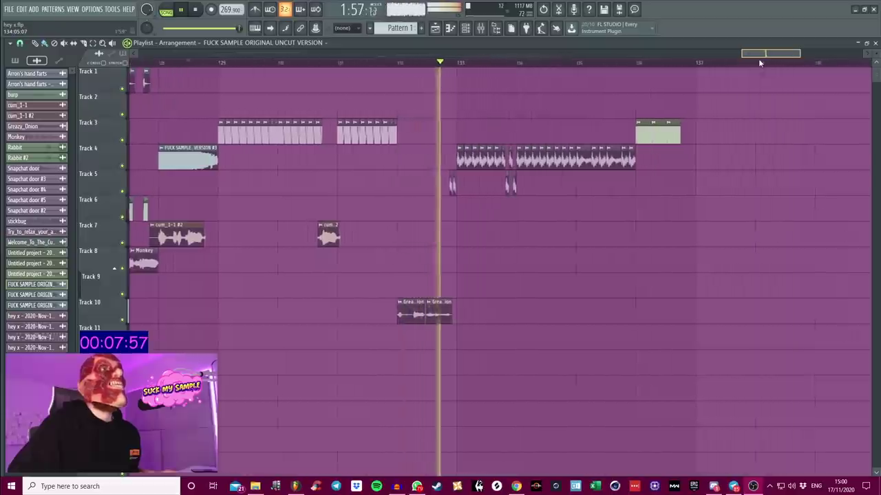
scroll(254, 147, "down", 2)
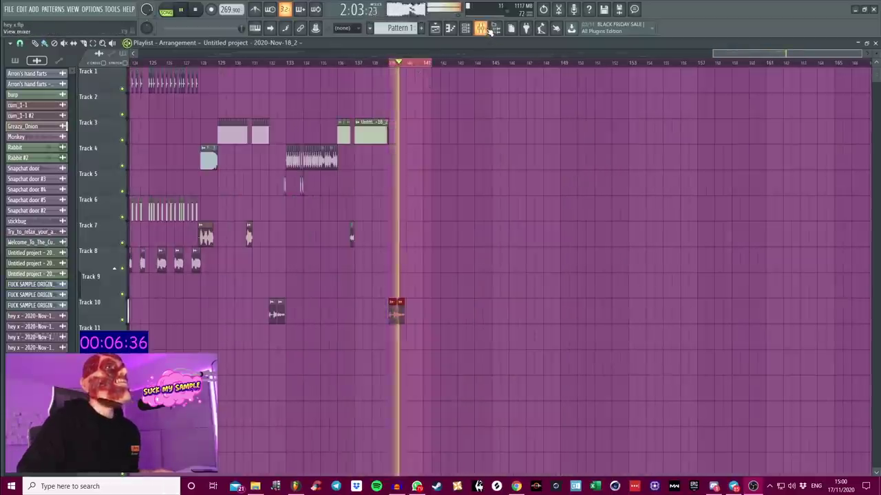
Open the mixer and check a sample's track while looping playback over bars 139 to 141
left_click(487, 30)
left_click(198, 260)
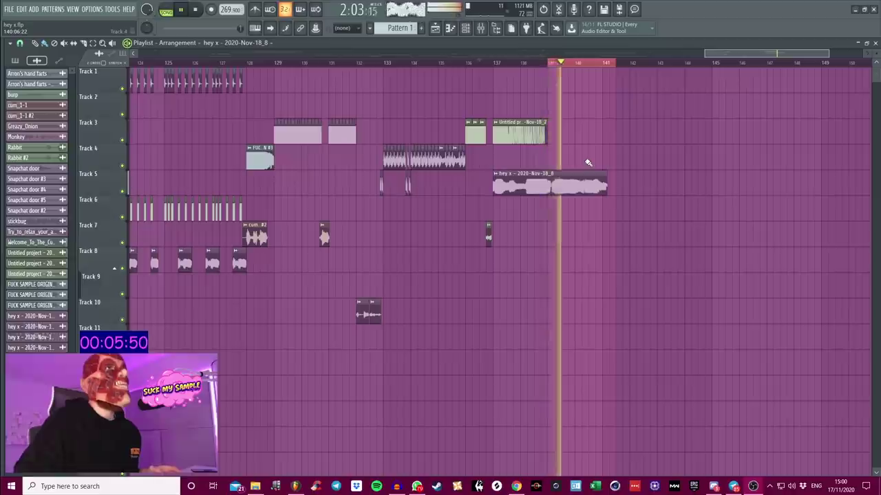
key("space")
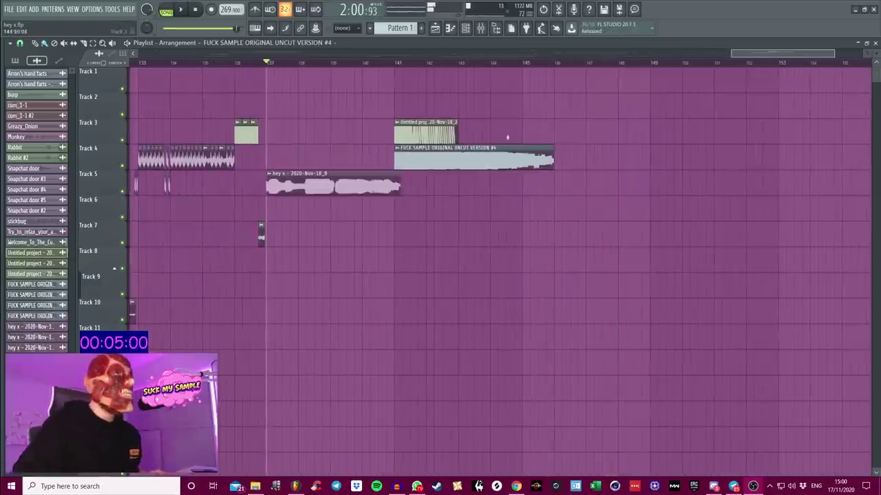
Move the bar 141 clips on Tracks 3 and 4 to bar 145 and extend the hey x - 2020-Nov-18_8 clip to meet them
left_click_drag(507, 137, 387, 121)
left_click_drag(447, 158, 575, 158)
left_click_drag(400, 186, 520, 185)
key("space")
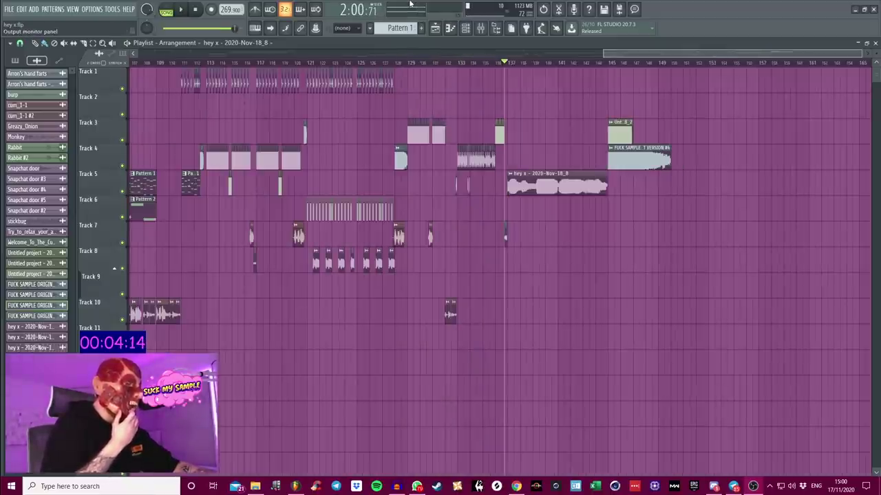
Open the UAD Oxford Inflator on the Master mixer track and adjust it
left_click(189, 4)
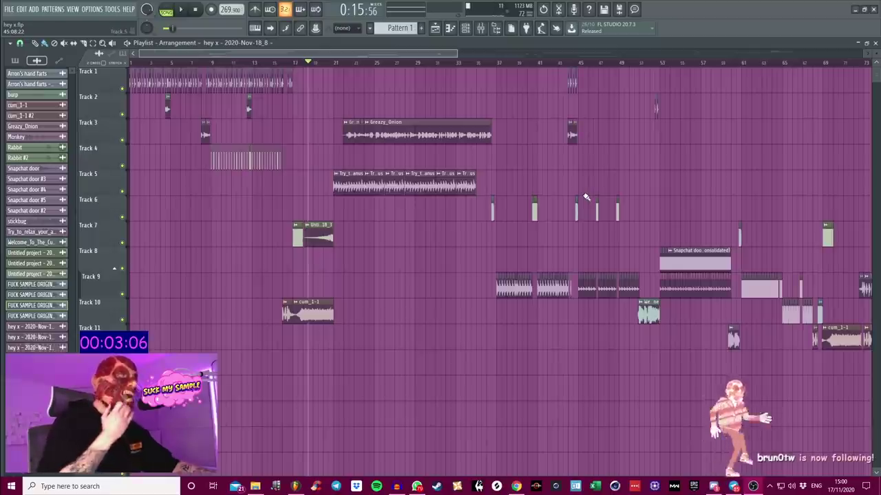
key("F9")
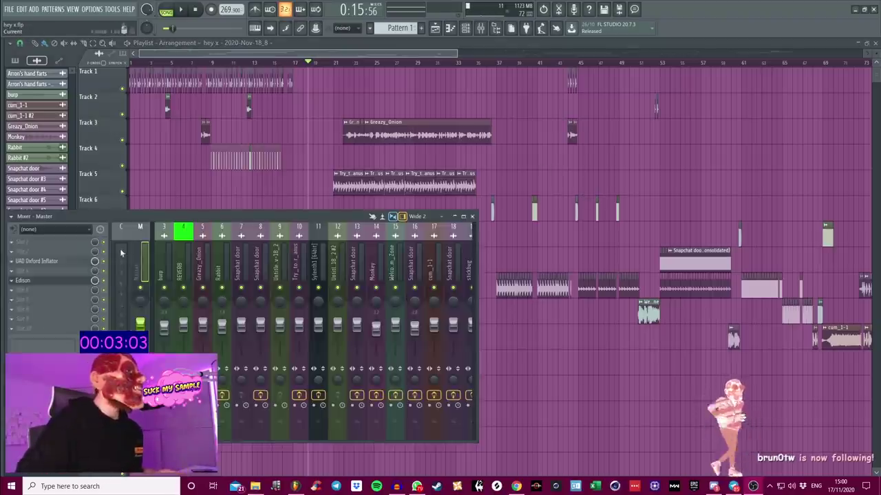
left_click(88, 261)
left_click_drag(87, 274, 89, 248)
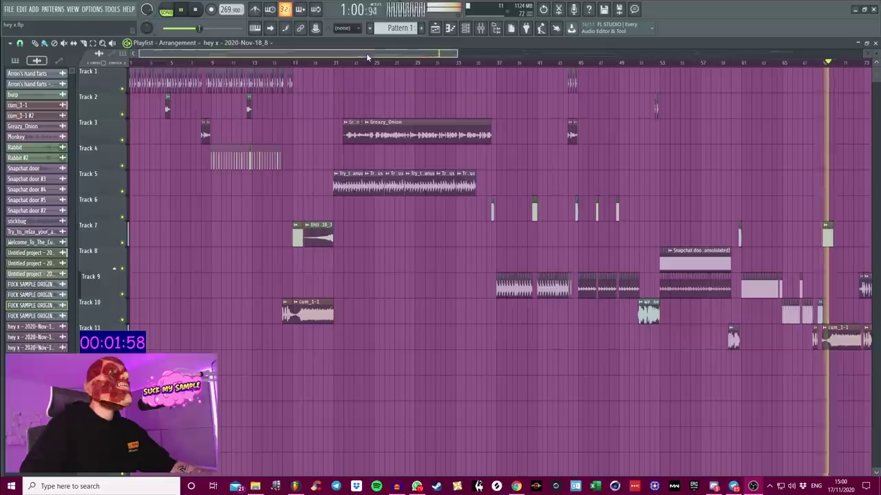
Review the arrangement from about bar 69 to bar 107 during playback and save the project
left_click_drag(366, 53, 539, 68)
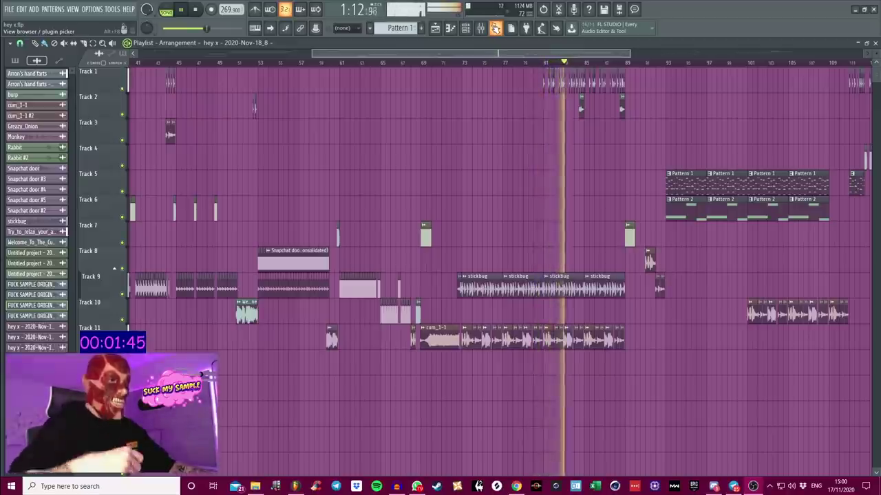
key("ctrl+s")
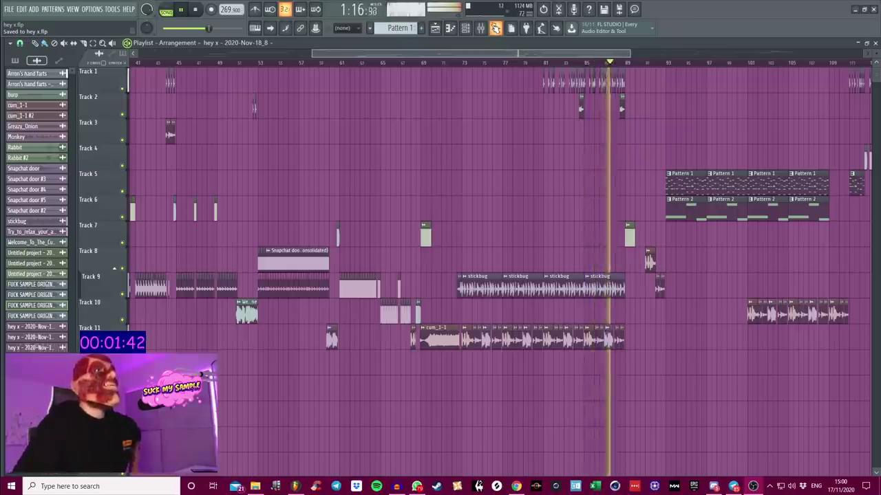
left_click_drag(501, 55, 538, 59)
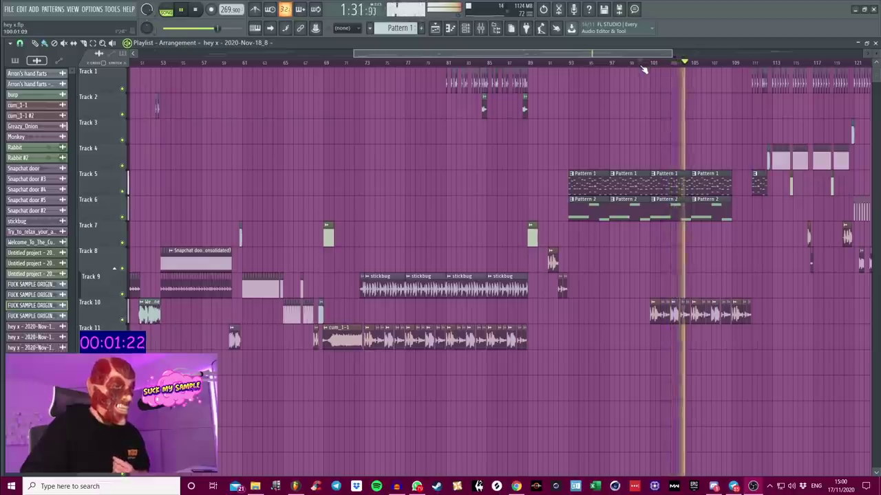
scroll(628, 53, "up", 2)
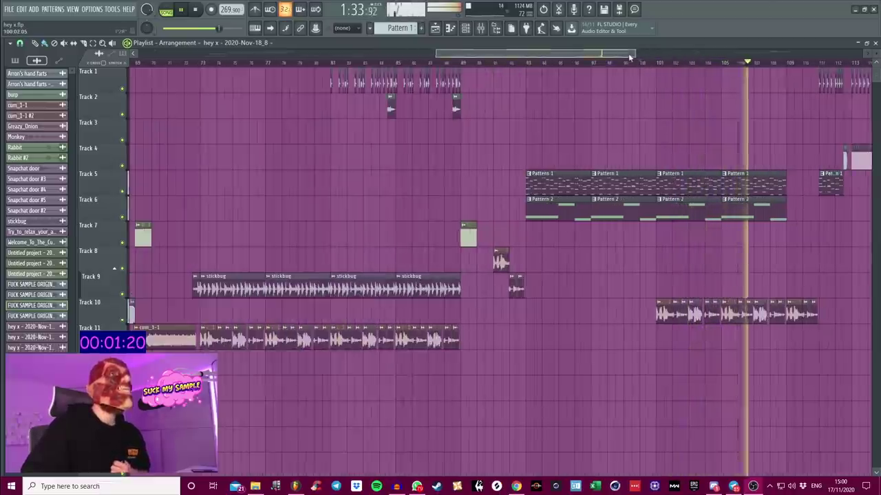
Review the arrangement from about bar 107 through bar 145 during playback
left_click_drag(628, 53, 690, 63)
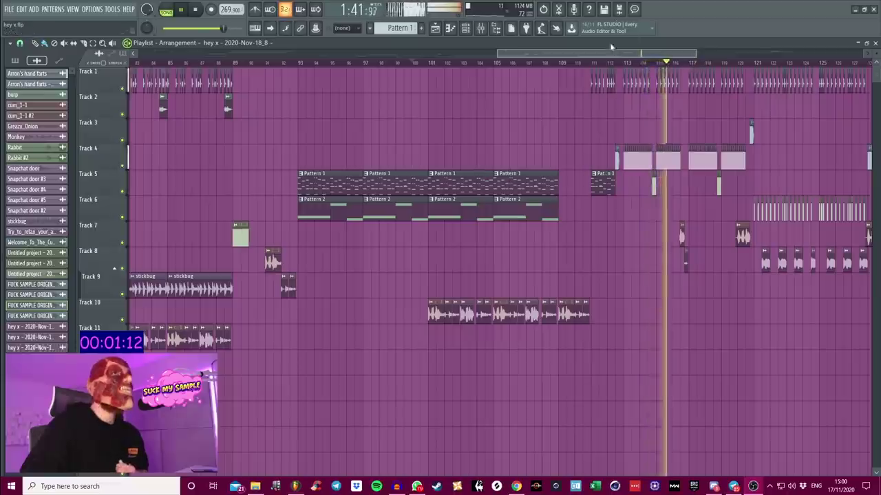
scroll(696, 59, "right", 2)
left_click_drag(696, 59, 746, 63)
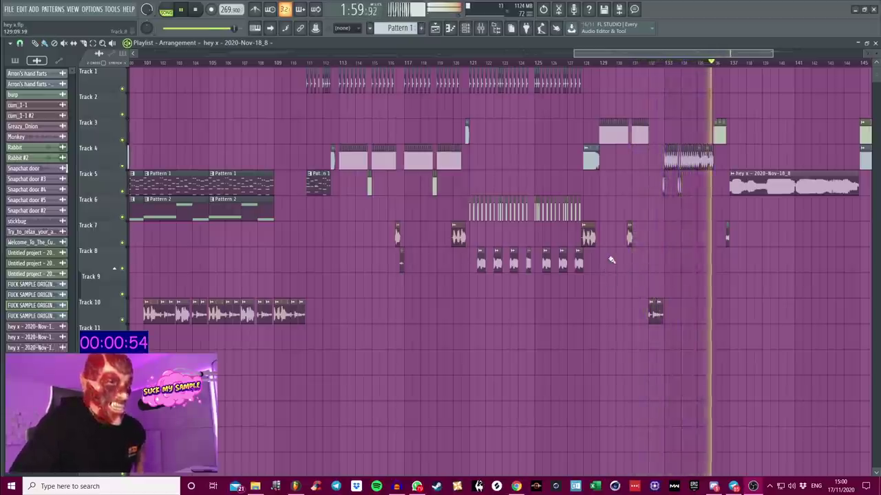
left_click_drag(635, 54, 707, 56)
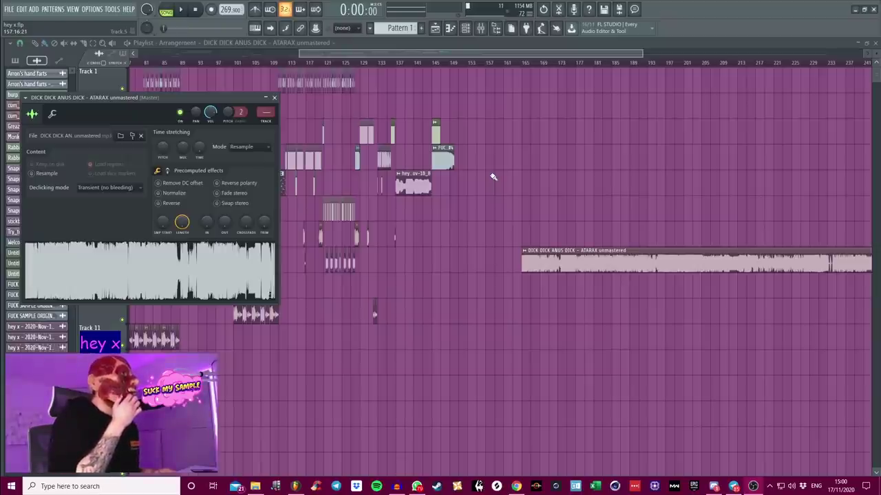
Route the ATARAX clip to a free mixer track and raise its Oxford Inflator input to about 5 dB
key("ctrl+l")
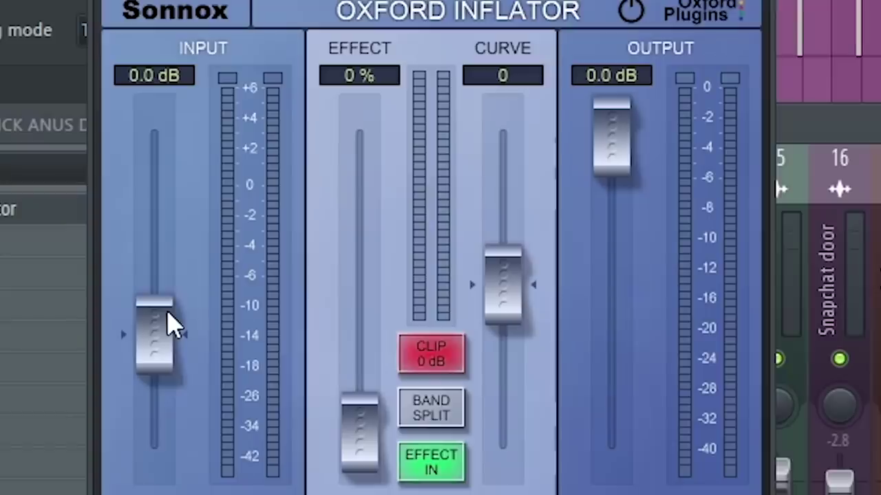
left_click_drag(119, 254, 122, 220)
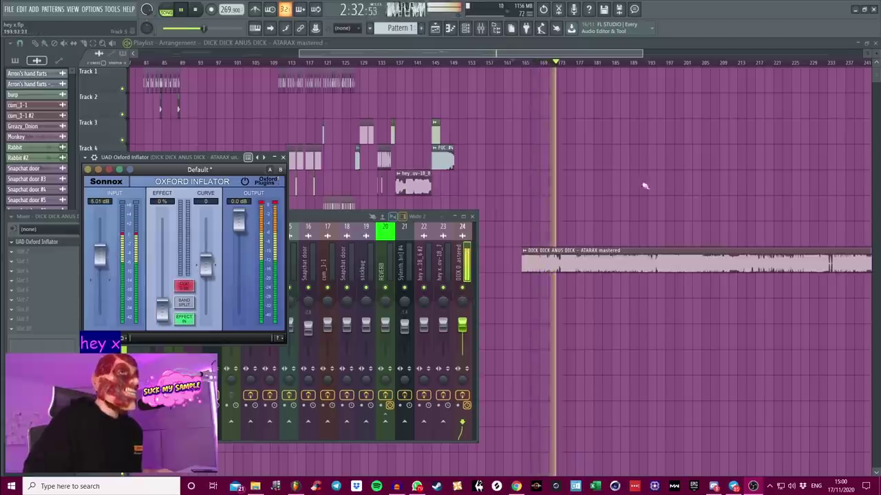
key("F12")
Review the ATARAX clip on Track 8 during playback from about bar 173 onward, checking its level in the mixer
scroll(613, 63, "up", 4)
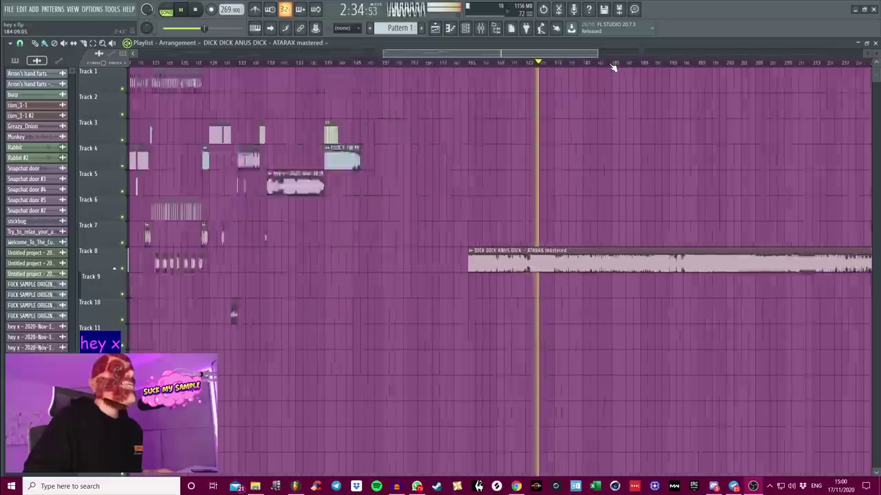
key("F9")
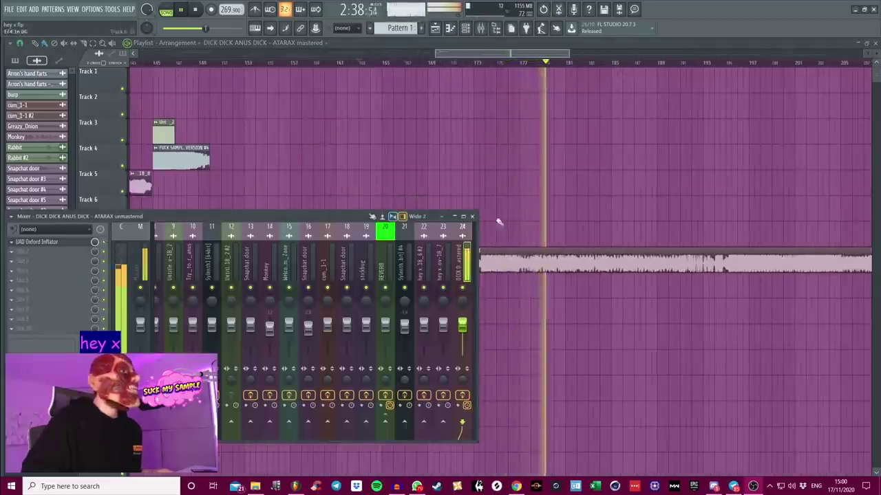
key("F9")
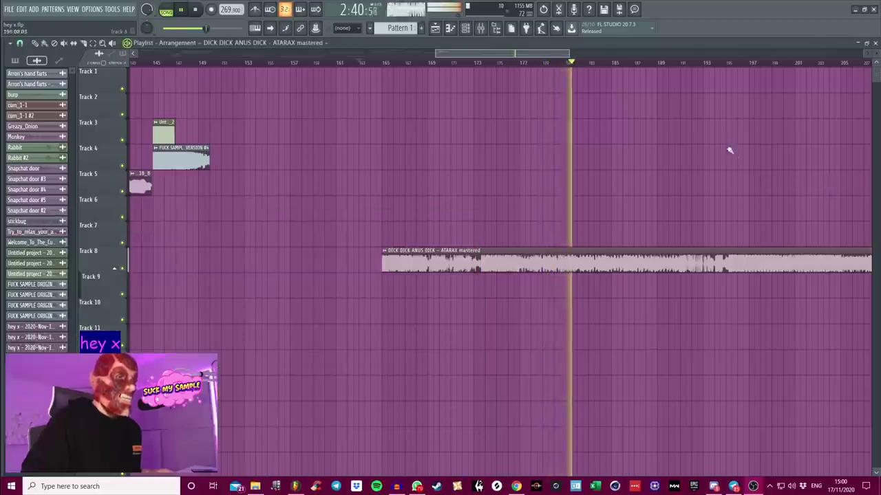
left_click_drag(537, 54, 576, 54)
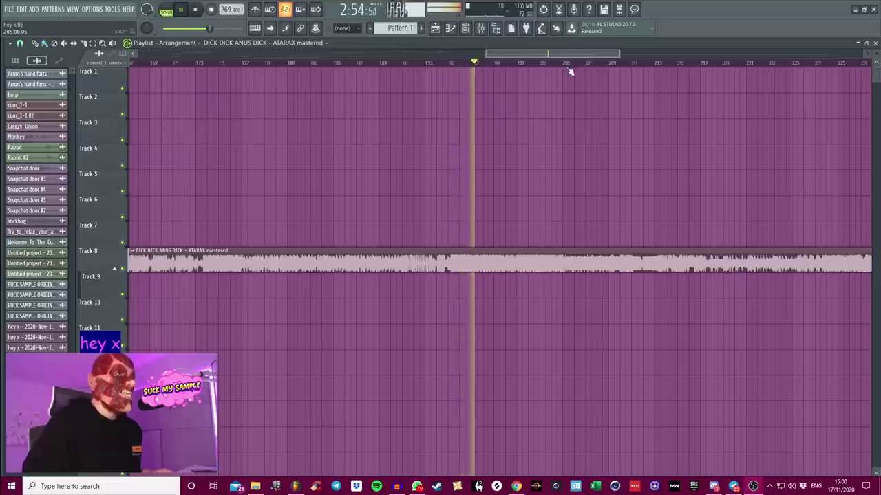
scroll(582, 53, "up", 2)
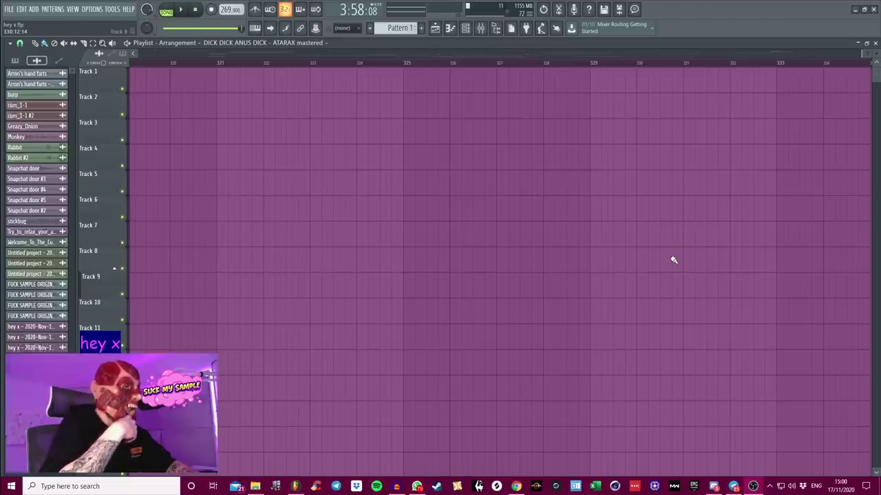
Set the Oxford Inflator input for the ONION clip to 6.9 dB
key("F5")
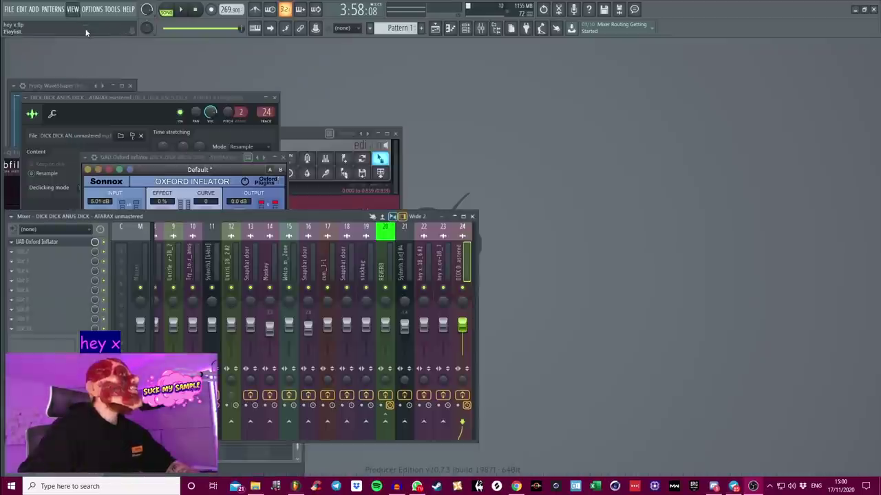
key("F5")
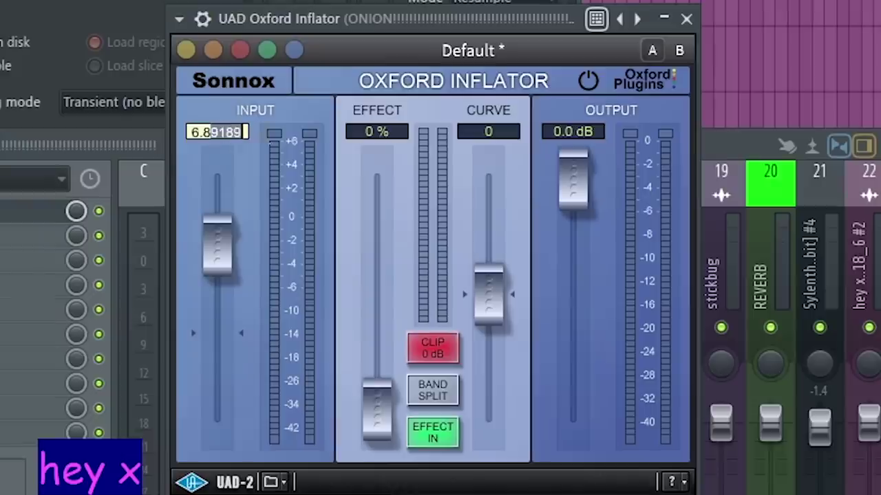
key("BackSpace")
key("BackSpace")
type("9")
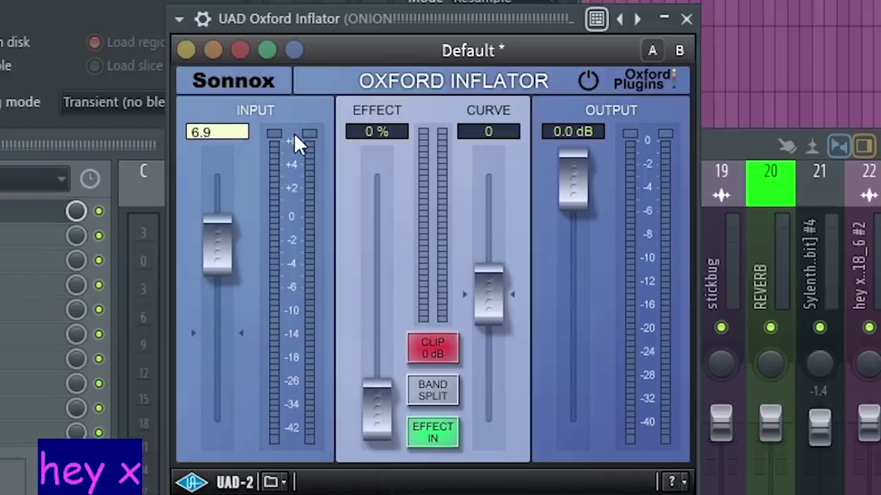
key("Return")
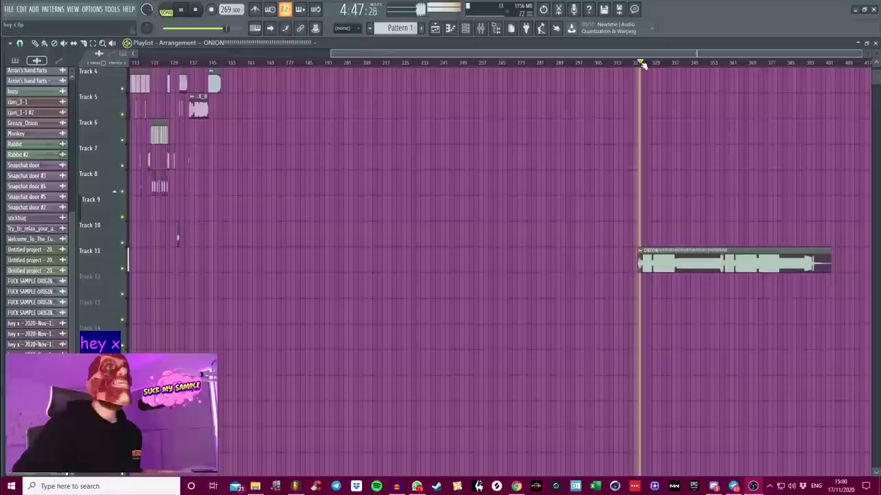
Review the ONION clip on Track 11 during playback, examining its waveform from the opening at bar 323 to its end
scroll(640, 63, "up", 4)
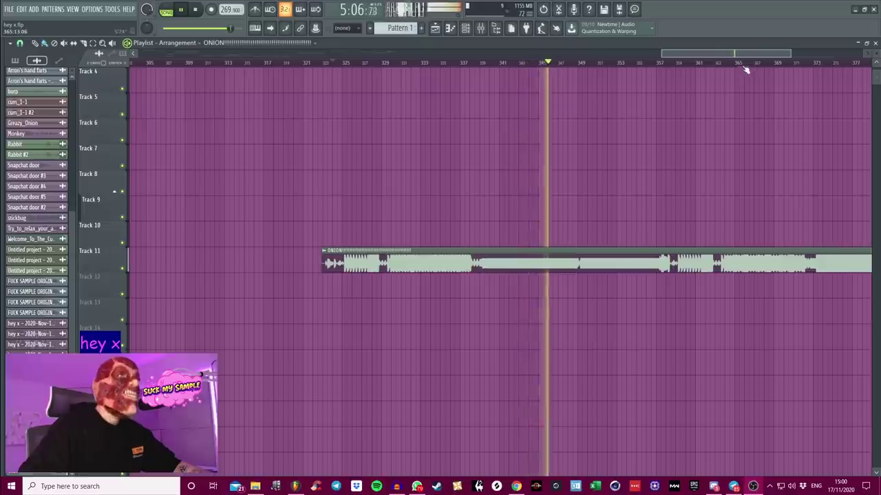
left_click_drag(710, 53, 729, 53)
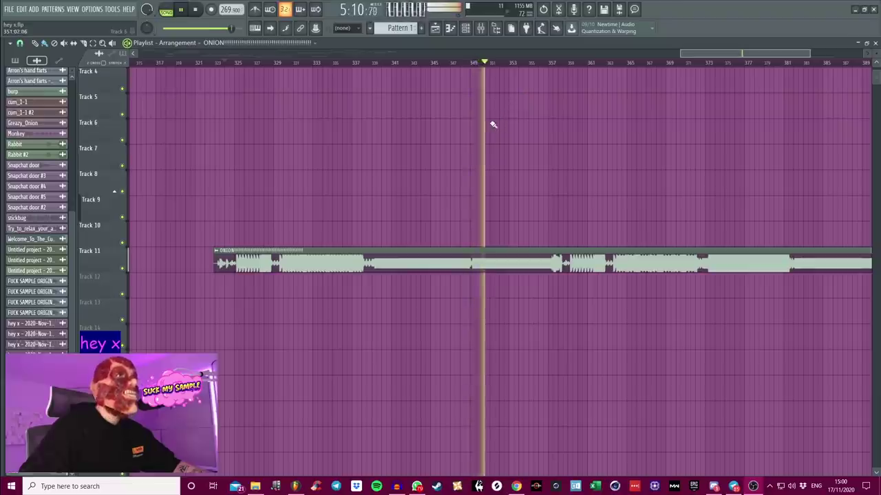
scroll(571, 60, "up", 3)
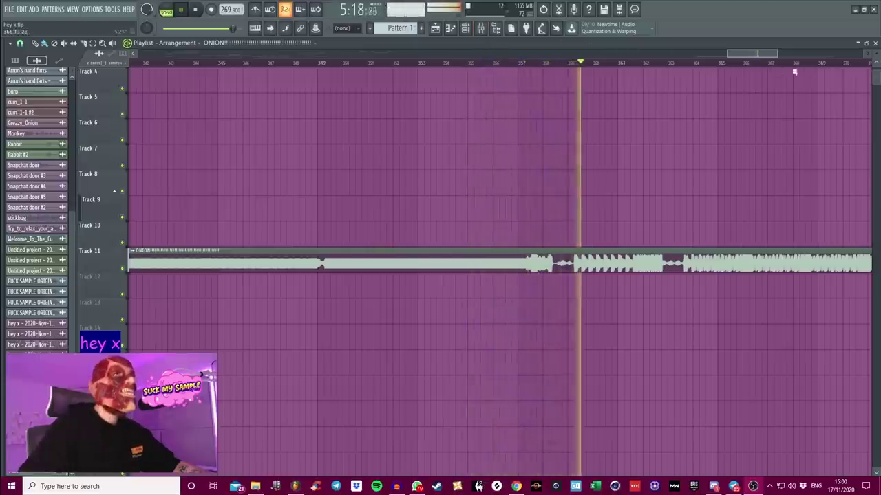
left_click_drag(752, 55, 779, 54)
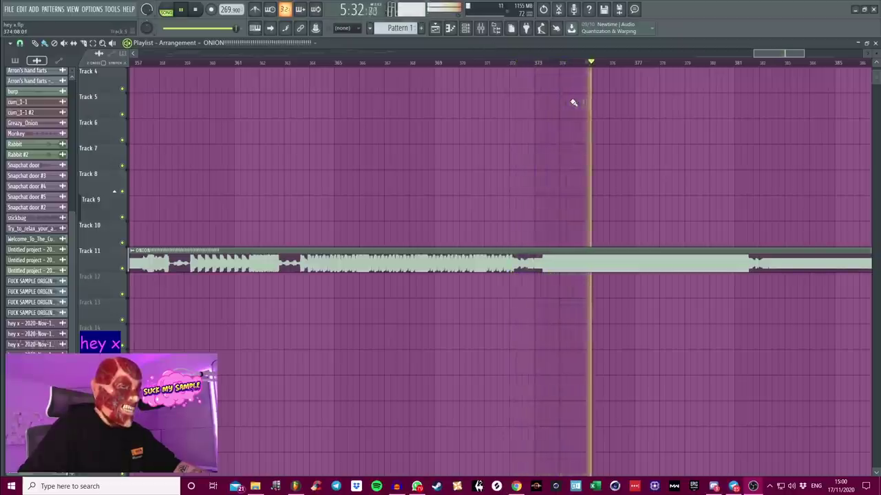
left_click_drag(775, 52, 798, 52)
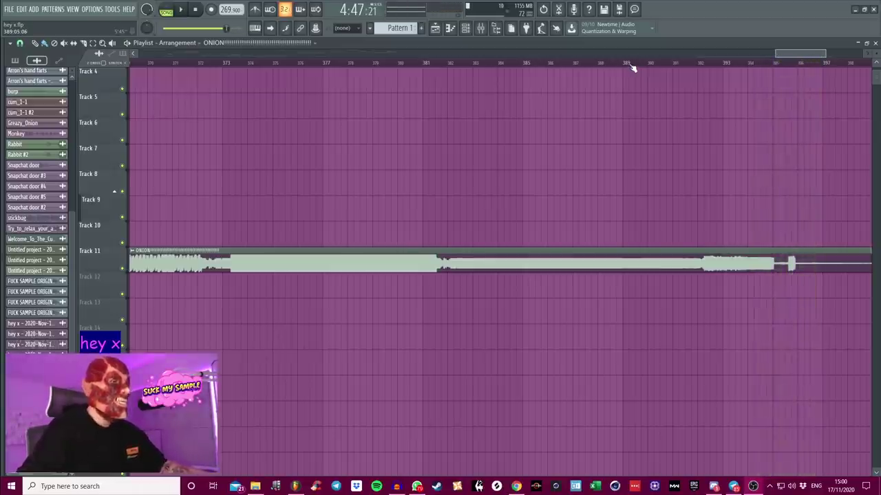
scroll(654, 69, "down", 5)
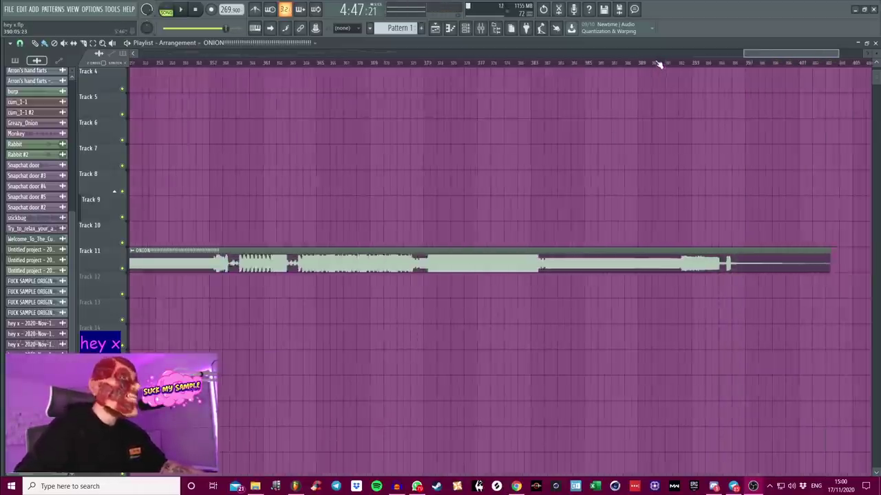
scroll(176, 101, "up", 2)
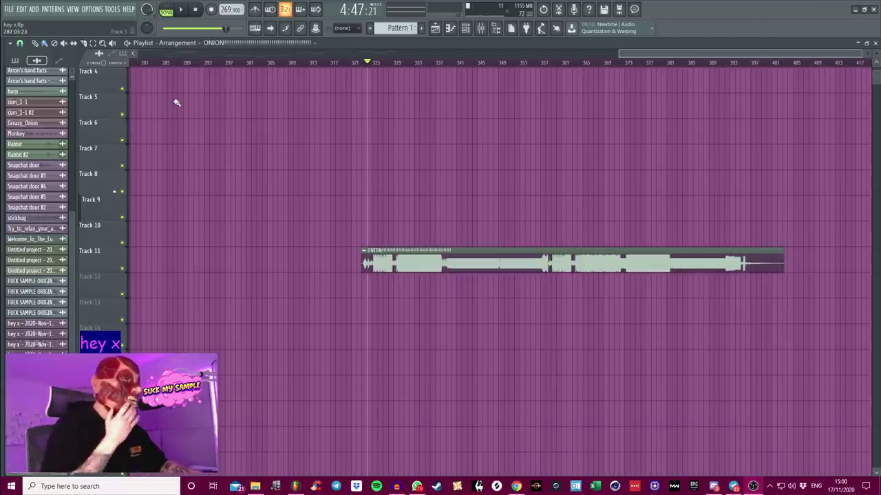
scroll(397, 90, "up", 3)
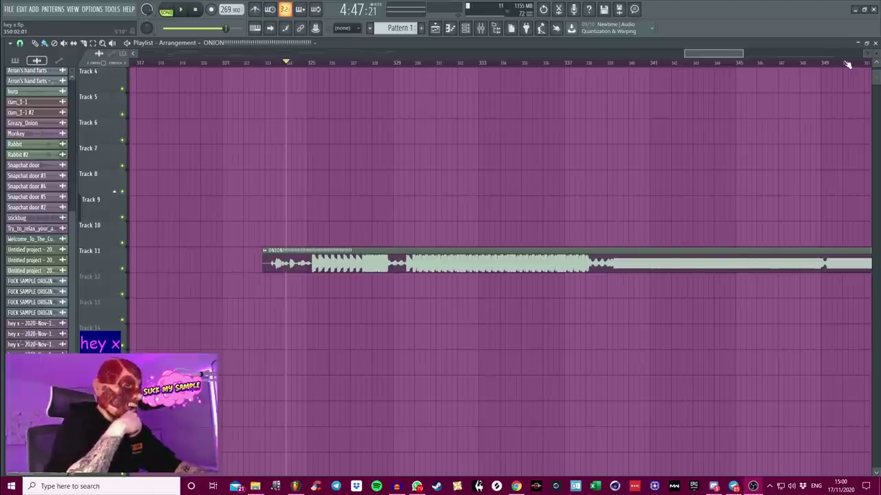